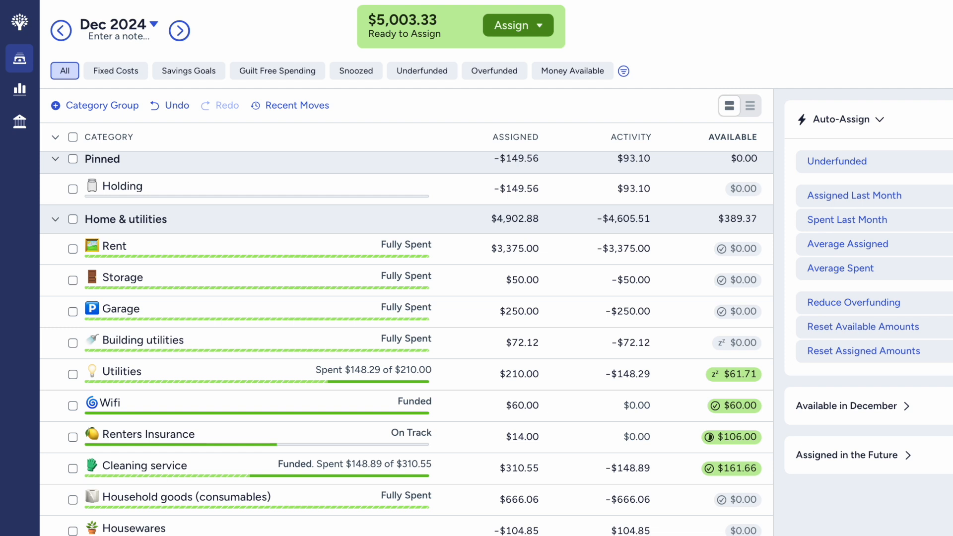
- Go to the January 2025 budget and filter the categories to the Fixed Costs view
scroll(706, 361, "down", 1)
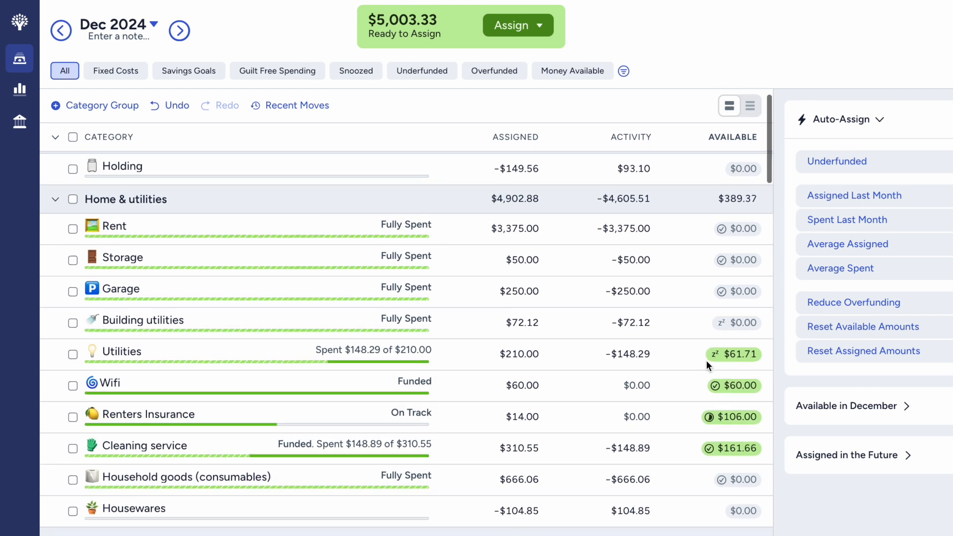
scroll(707, 361, "up", 1)
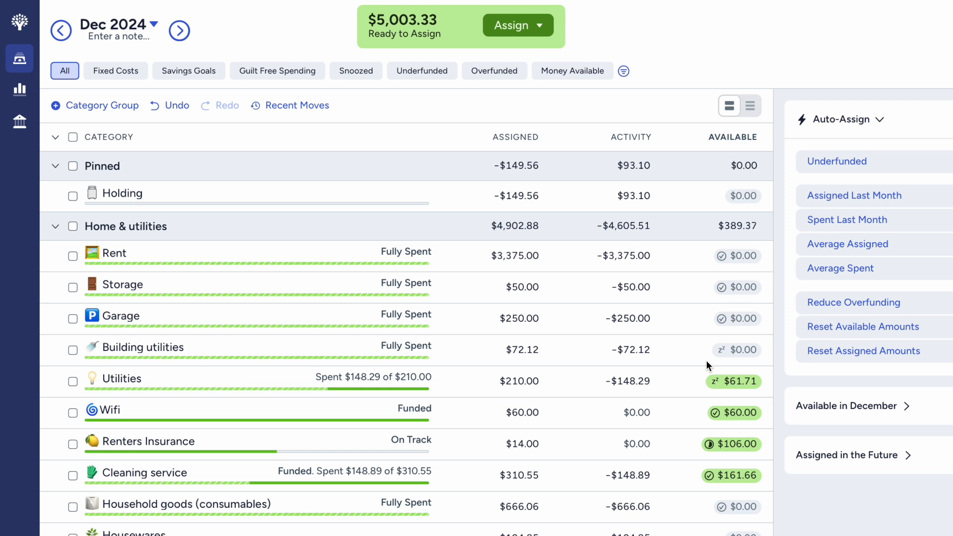
left_click(180, 33)
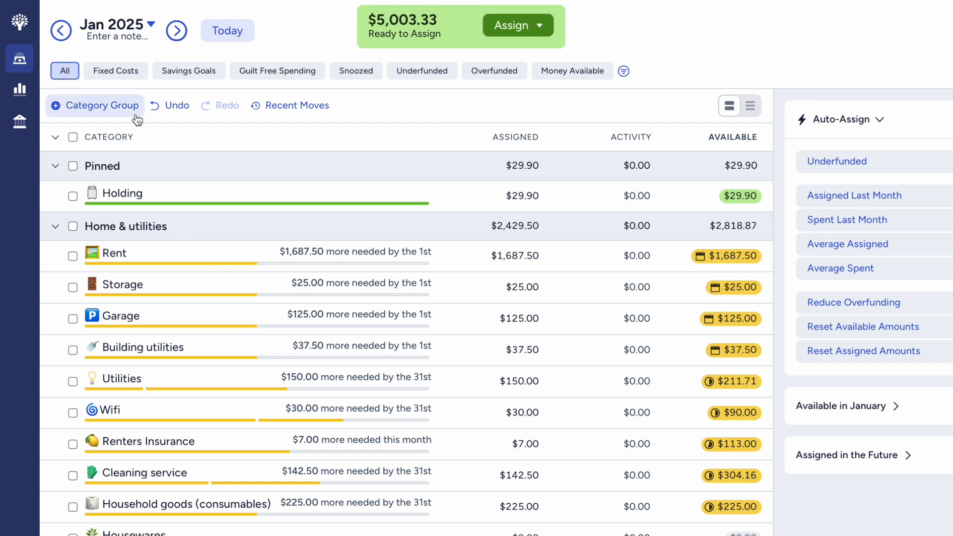
left_click(135, 74)
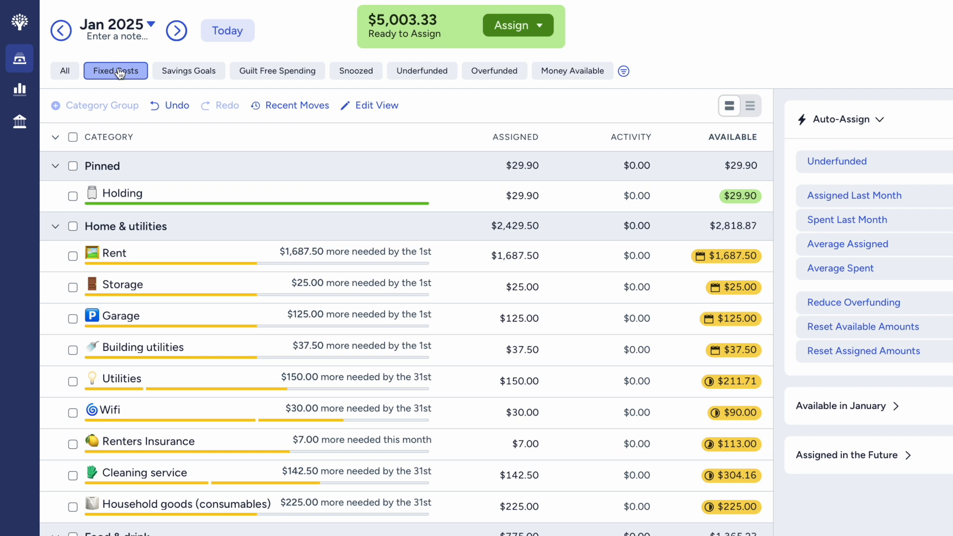
left_click(73, 74)
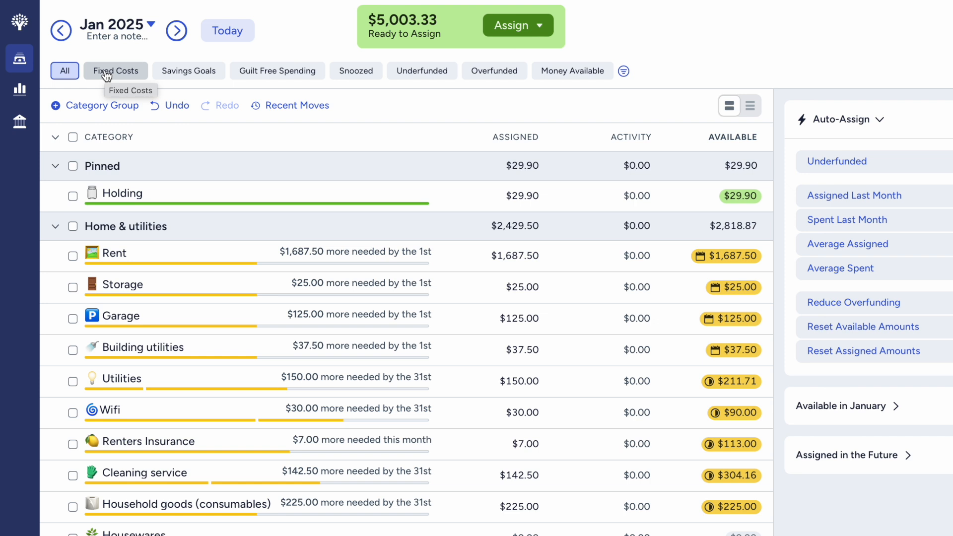
left_click(107, 74)
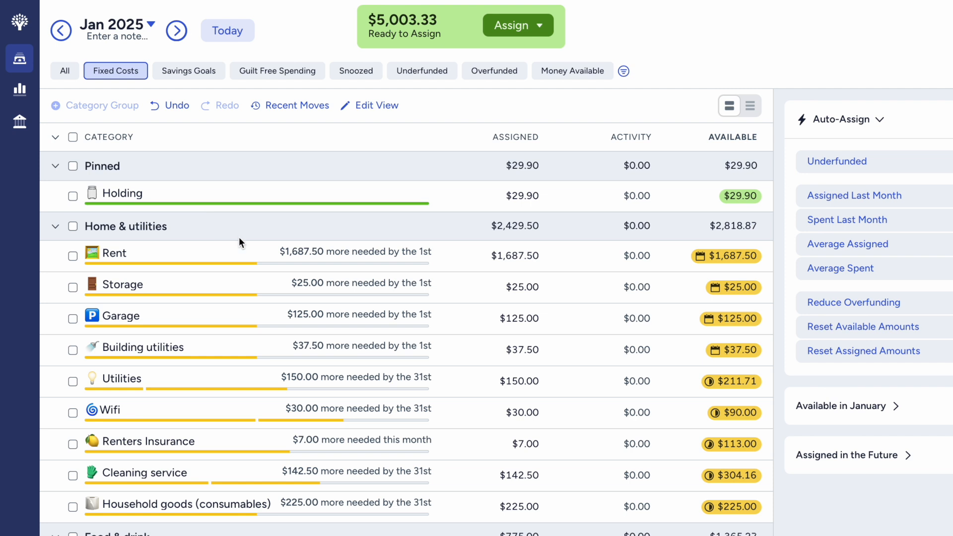
scroll(266, 262, "down", 2)
scroll(265, 261, "up", 2)
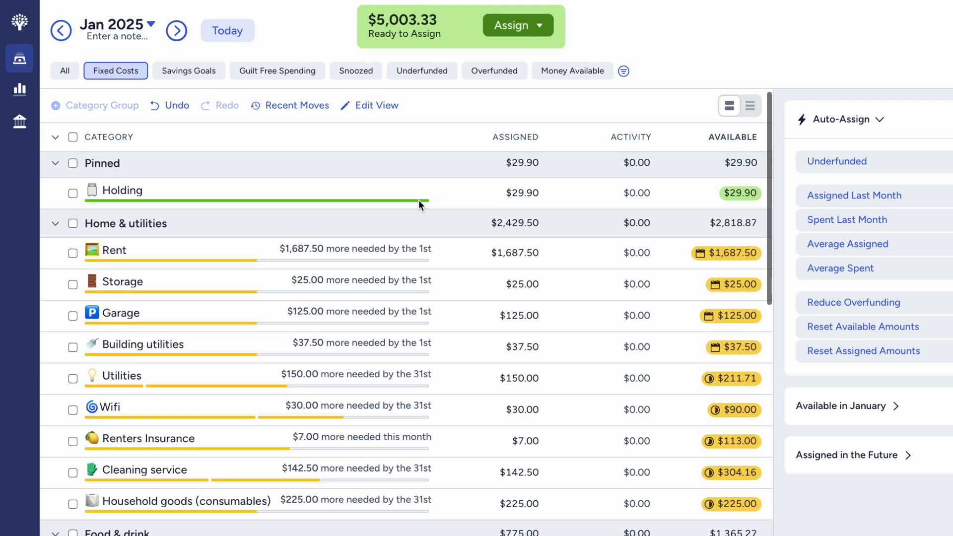
- Move the $29.90 available in the Holding category back to Ready to Assign
left_click(733, 196)
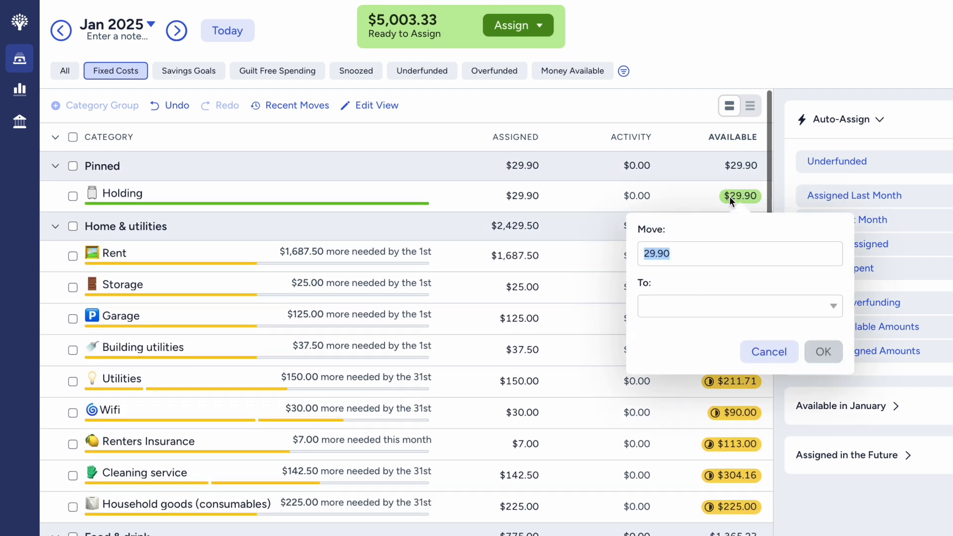
left_click(683, 305)
left_click(697, 373)
left_click(824, 352)
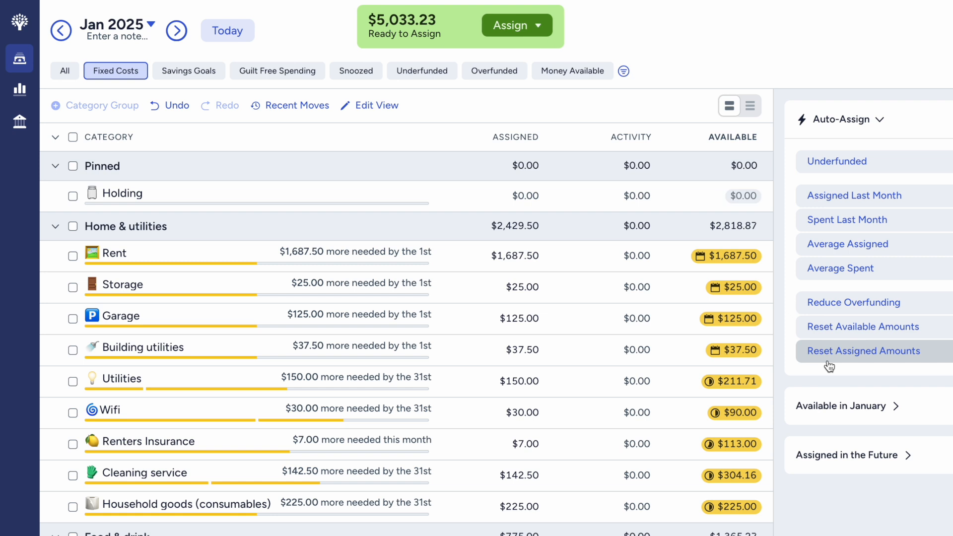
- Fund the Rent category up to $3,375.00 by auto-assigning its underfunded amount, and clear the selection
left_click(520, 281)
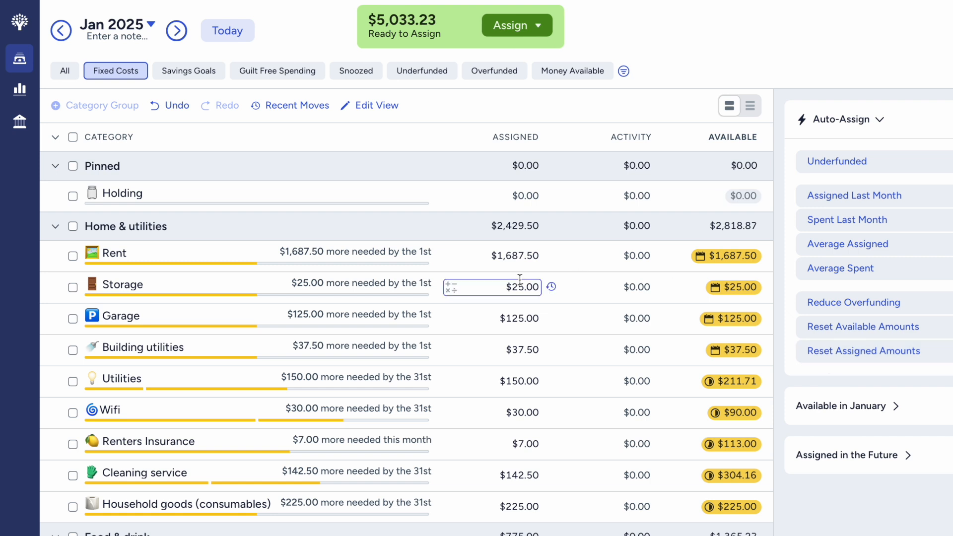
scroll(521, 279, "down", 1)
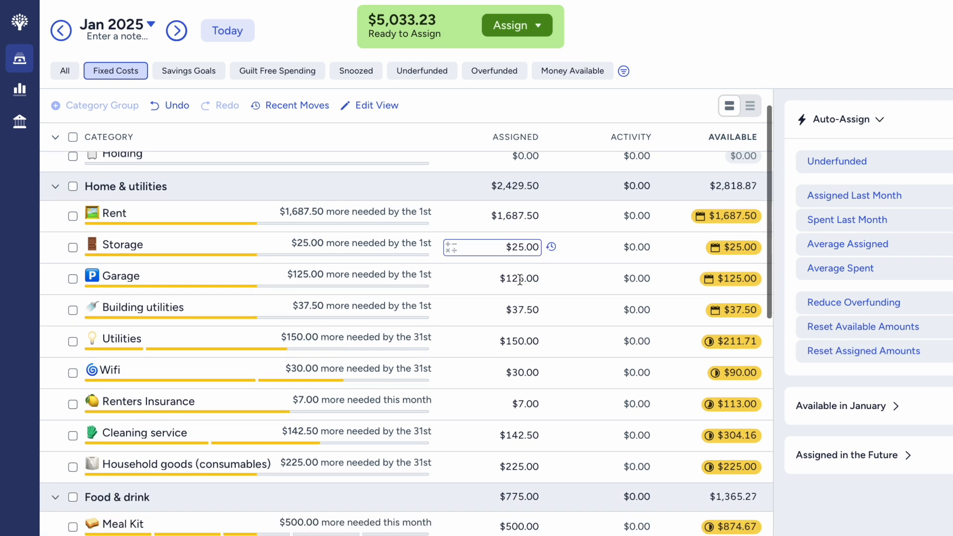
left_click(519, 279)
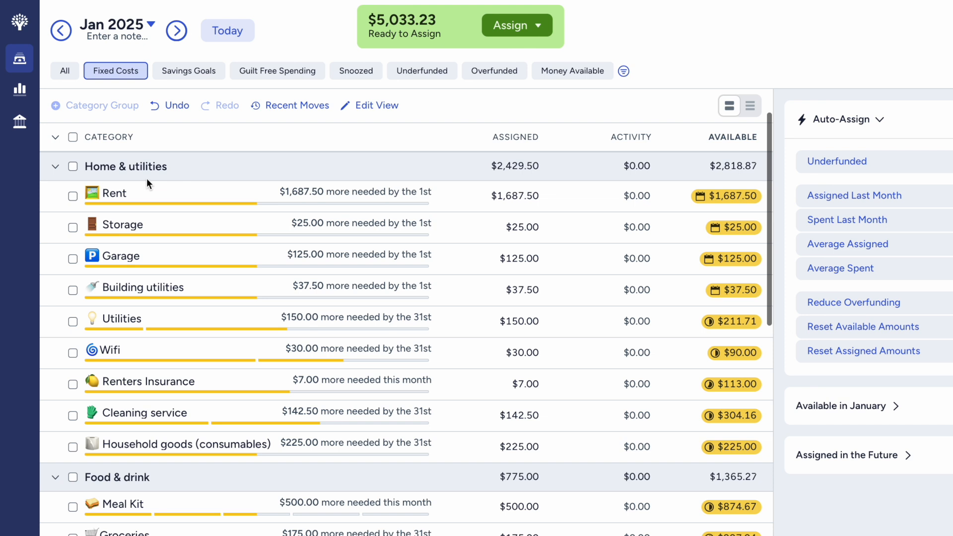
left_click(134, 192)
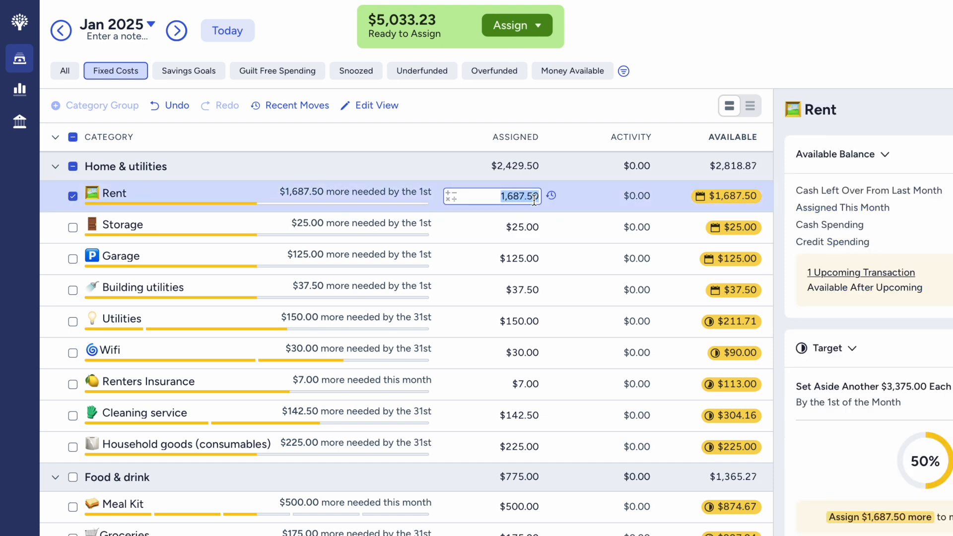
scroll(952, 437, "down", 7)
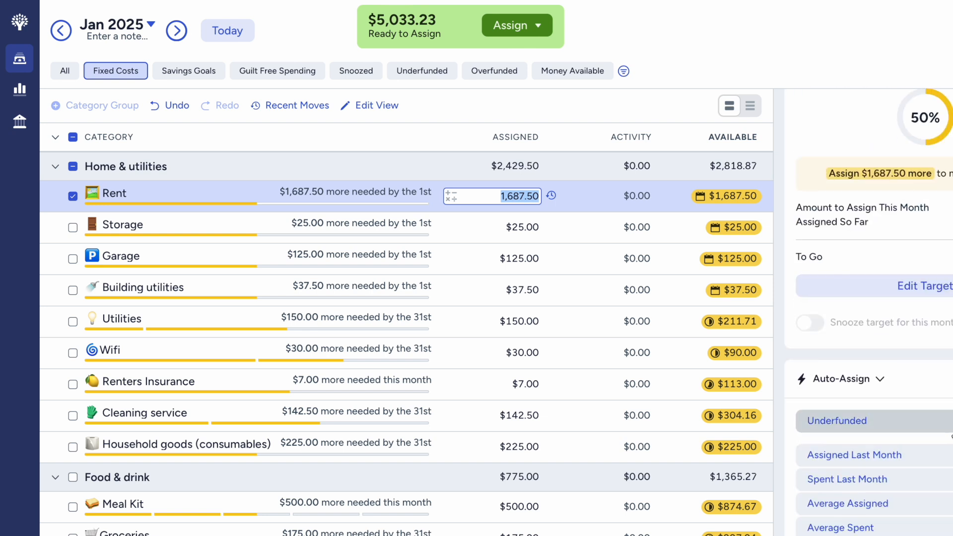
left_click(950, 429)
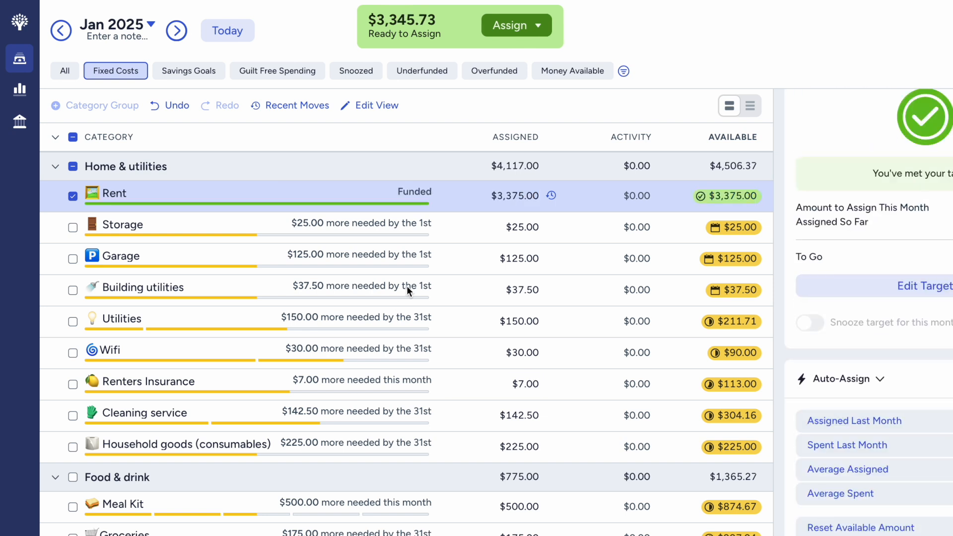
left_click(75, 200)
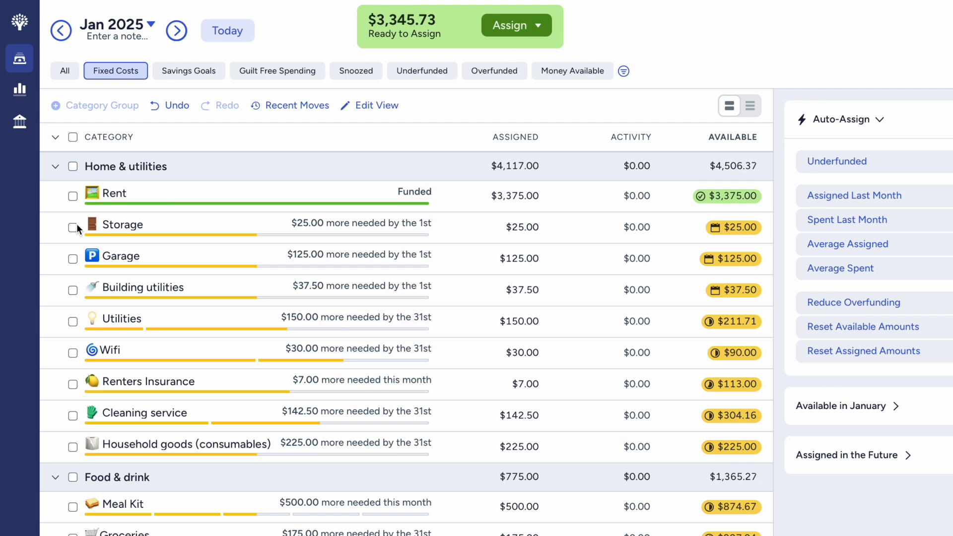
- Auto-assign the underfunded amounts to Storage, Garage and Building utilities together, and clear the selection
left_click(76, 225)
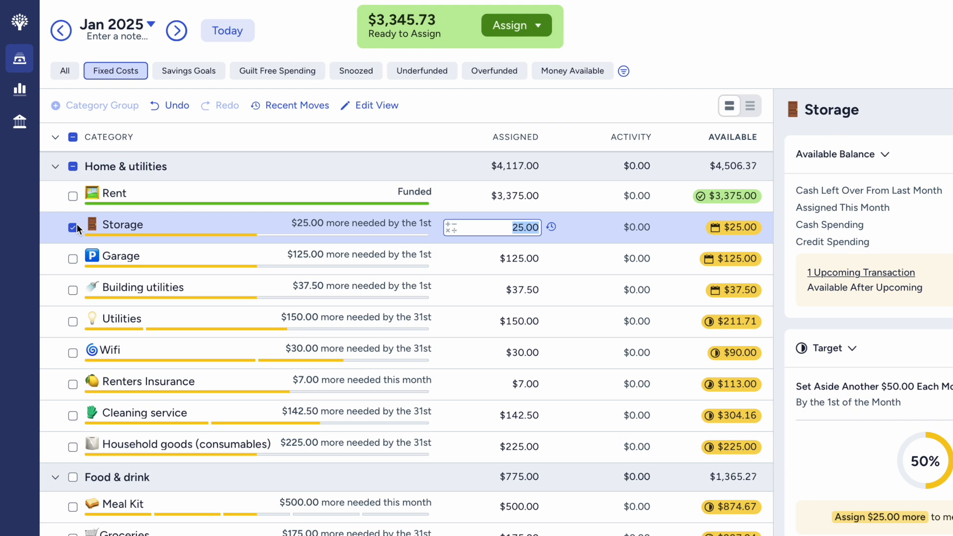
left_click(73, 258)
left_click(73, 290)
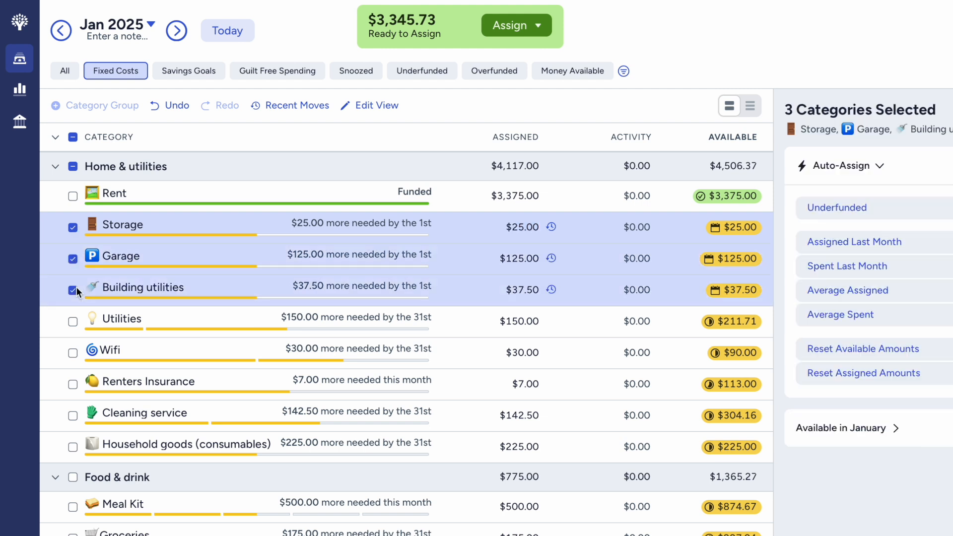
left_click(838, 208)
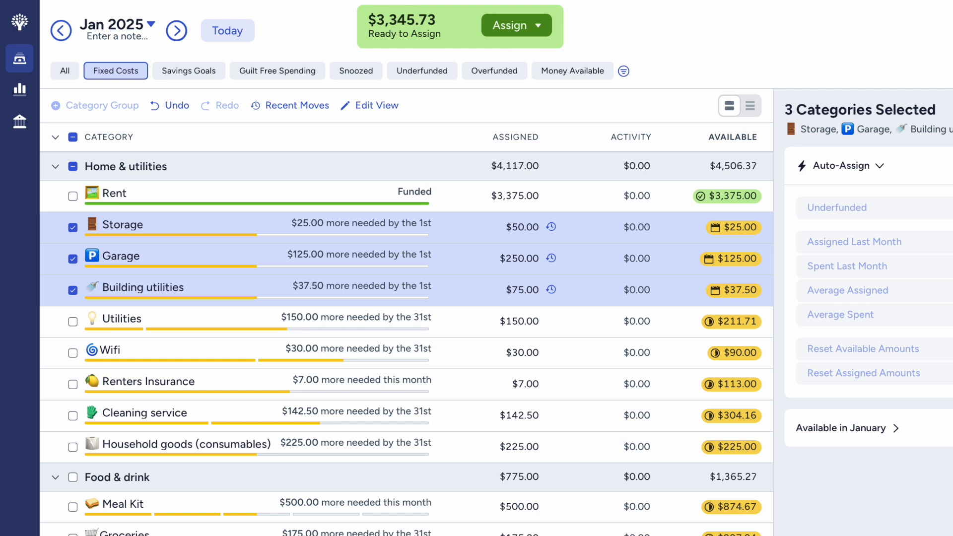
left_click(74, 171)
- Add $150 to the assigned amount of the Utilities category and deselect it
scroll(202, 288, "down", 3)
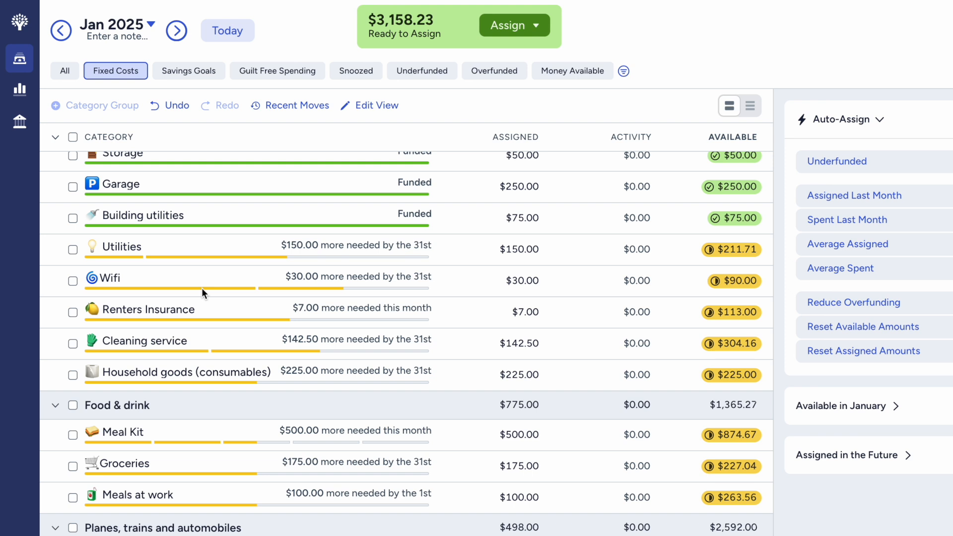
left_click(522, 250)
key("Right")
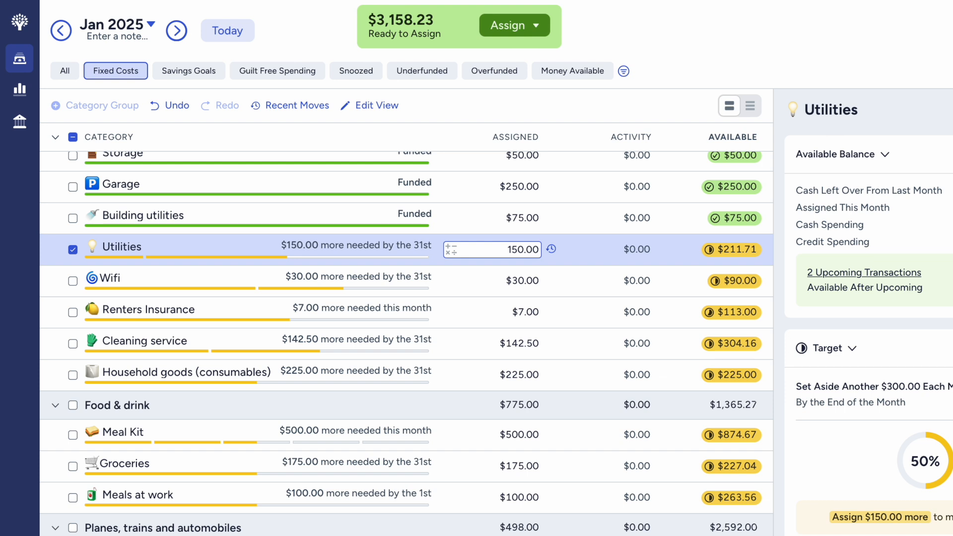
type("+1500")
key("Return")
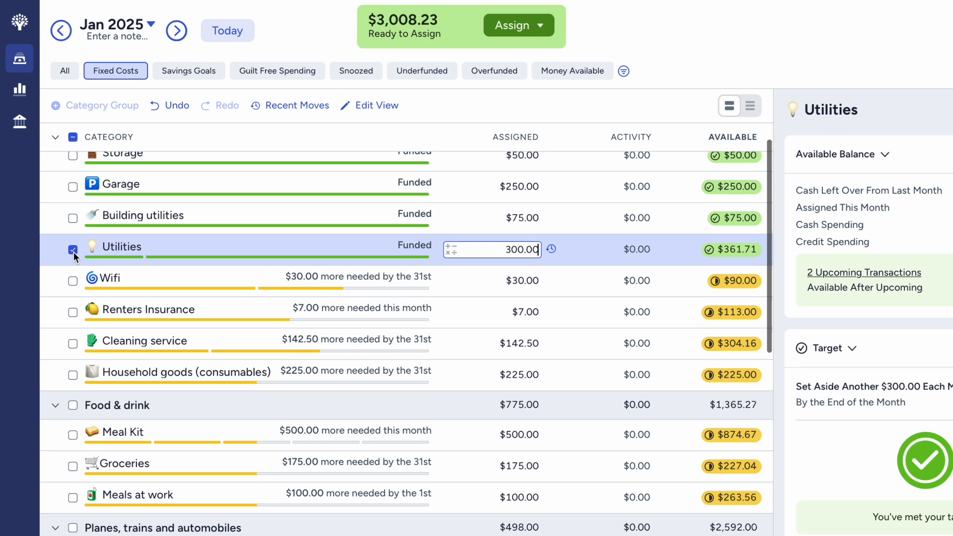
scroll(74, 252, "down", 1)
left_click(73, 252)
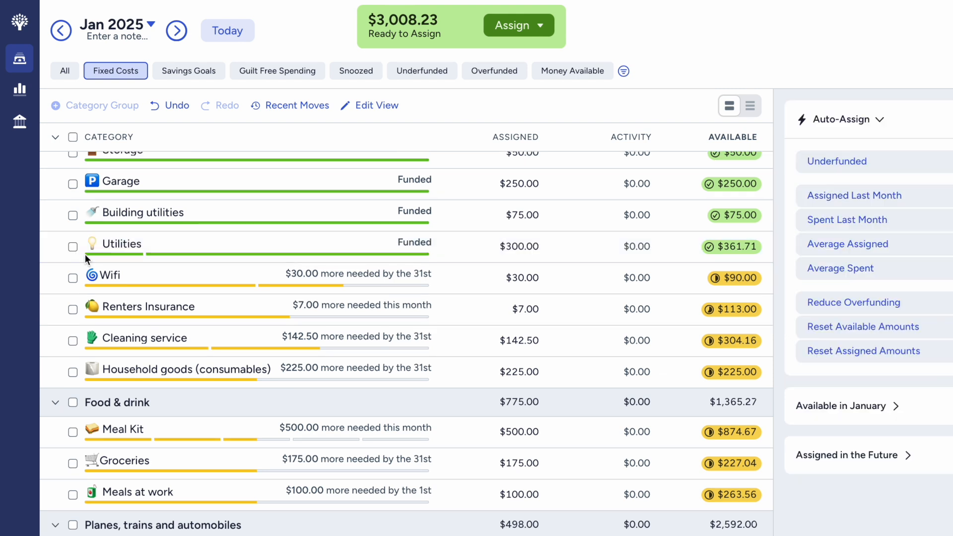
left_click(115, 276)
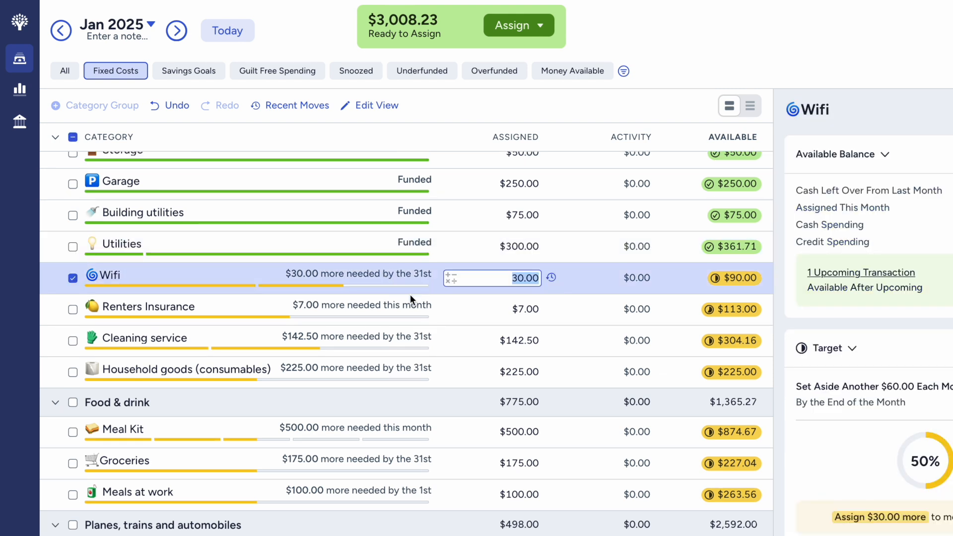
type("30")
key("Return")
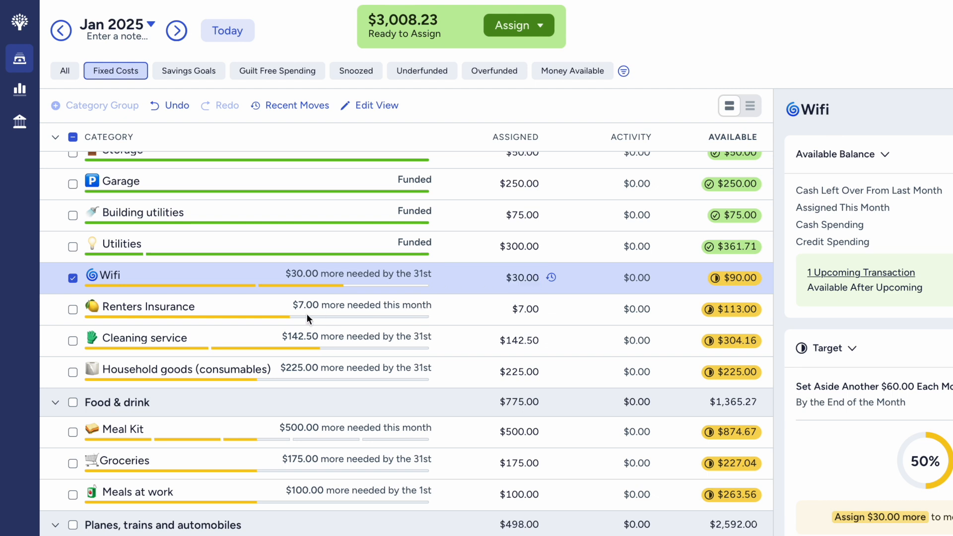
- Add $30 to the assigned amount of the Wifi category and deselect it
left_click(538, 272)
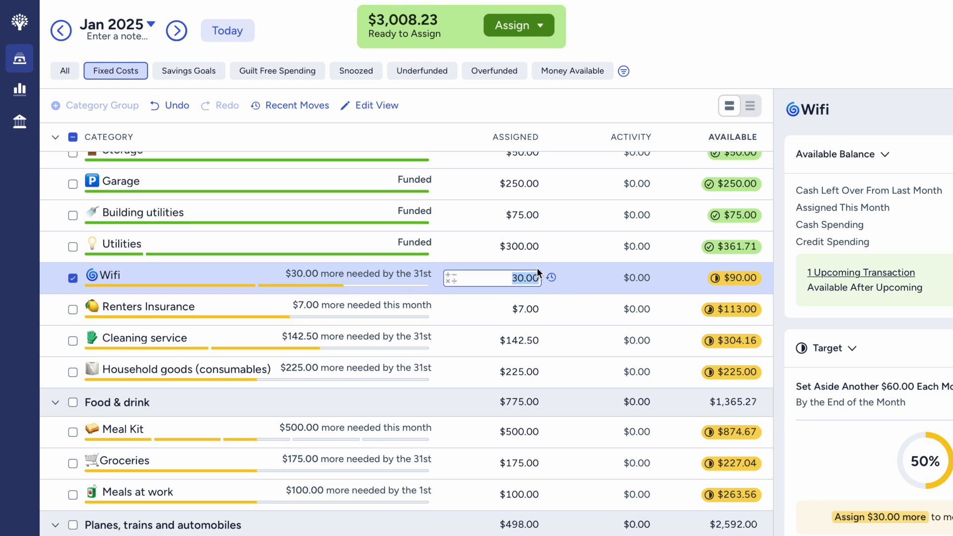
key("Right")
type("+30")
key("Return")
left_click(73, 278)
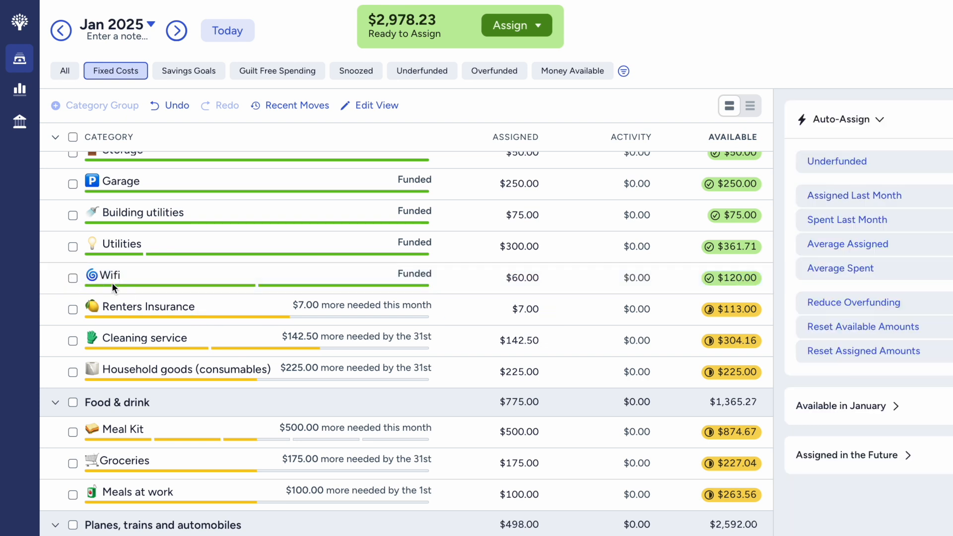
- Bring Renters Insurance to $14.00 assigned by auto-assigning its underfunded amount, and deselect the category
left_click(174, 308)
scroll(855, 462, "down", 3)
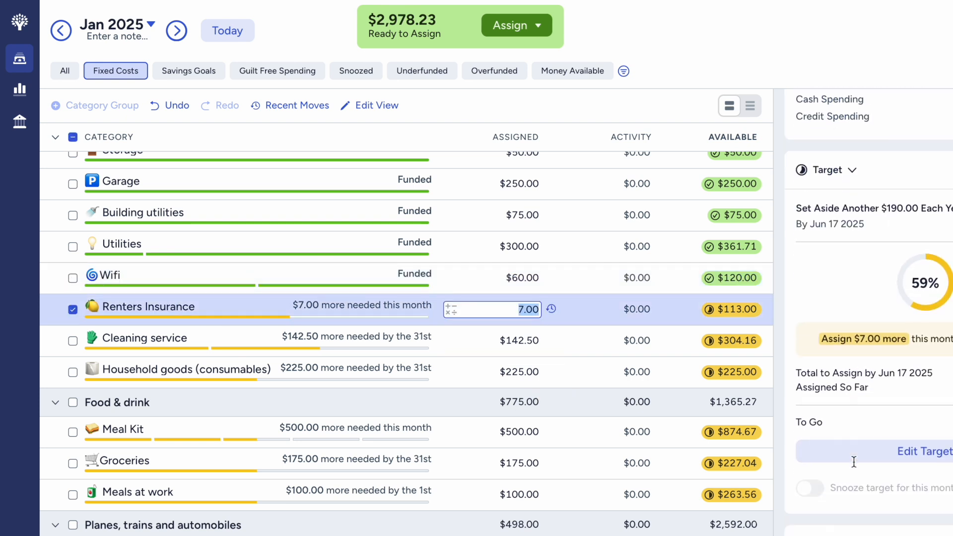
scroll(854, 462, "down", 1)
left_click(859, 534)
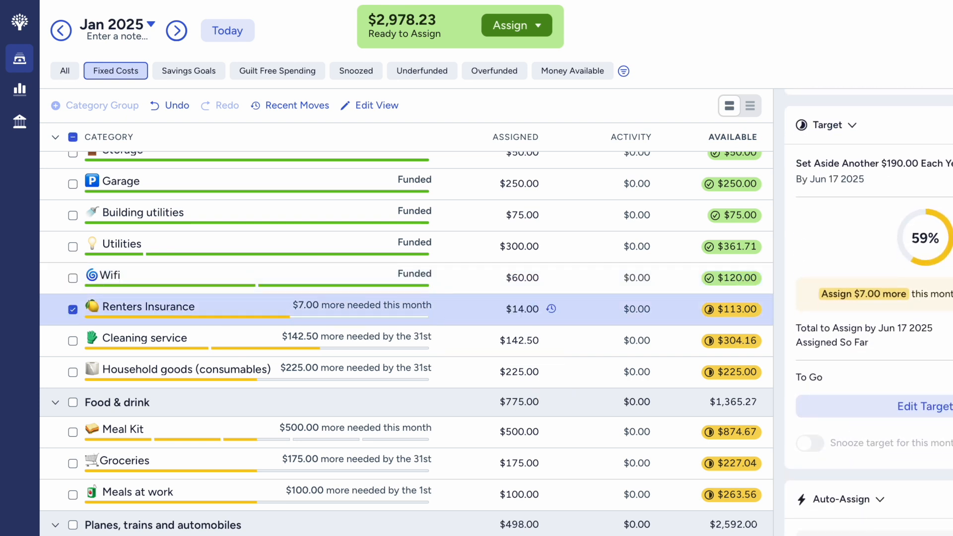
left_click(73, 311)
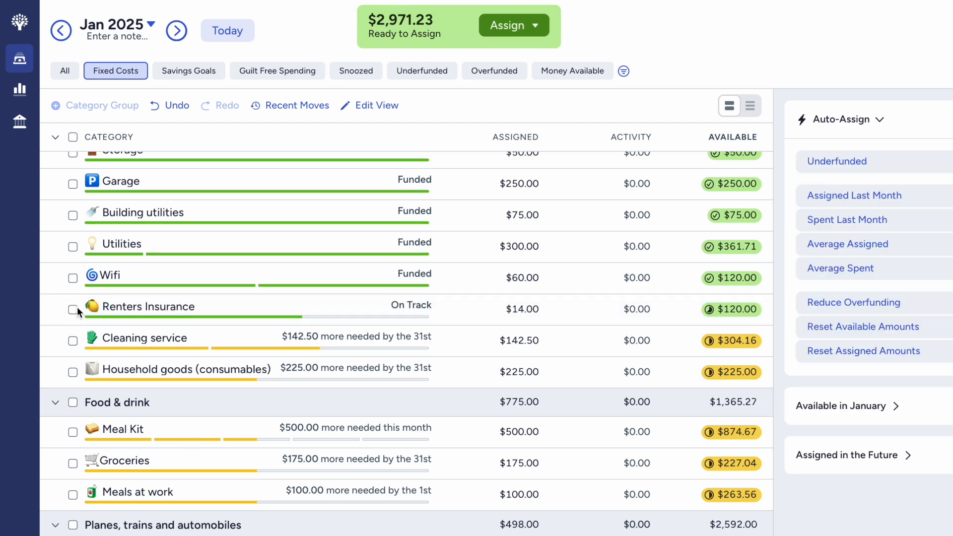
- Bring Cleaning service to $285.00 assigned by auto-assigning its underfunded amount, and deselect the category
scroll(151, 307, "down", 1)
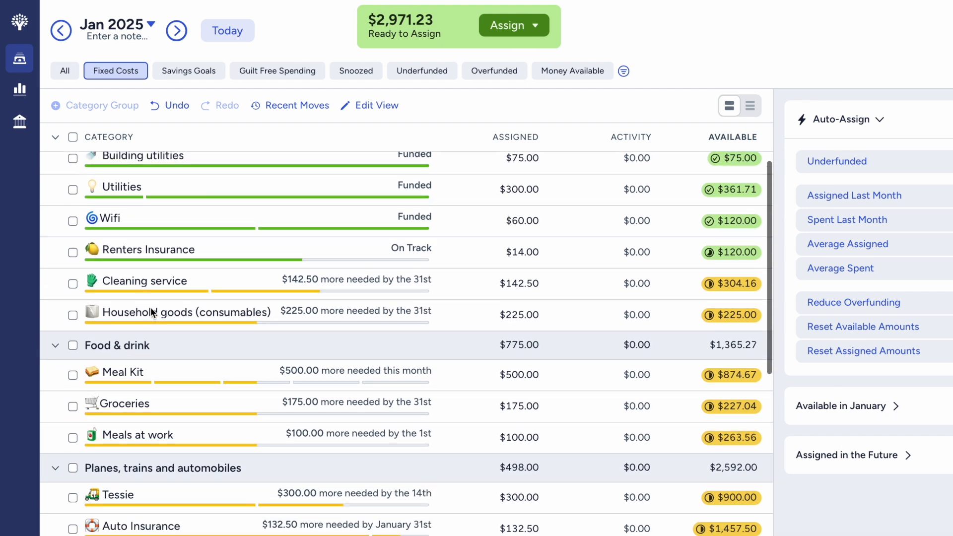
scroll(151, 307, "down", 2)
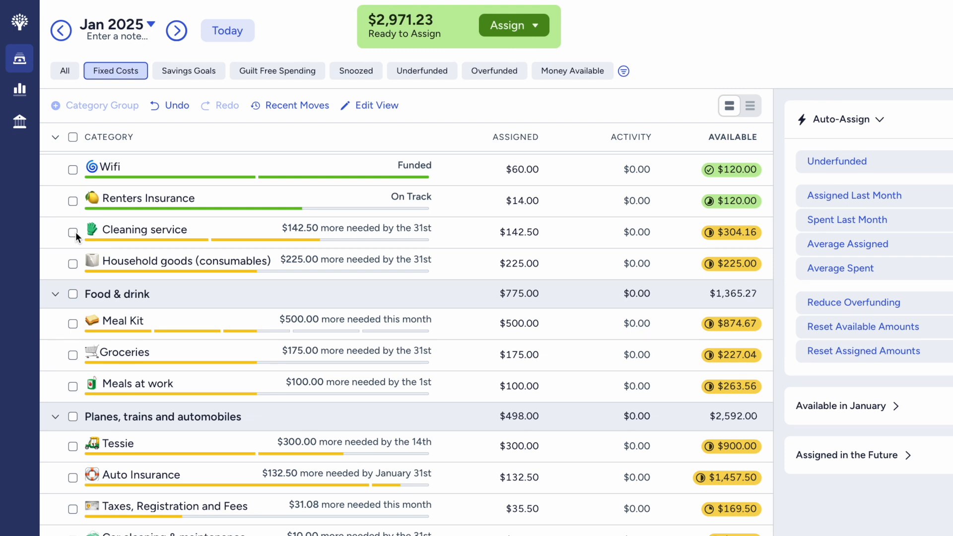
left_click(76, 232)
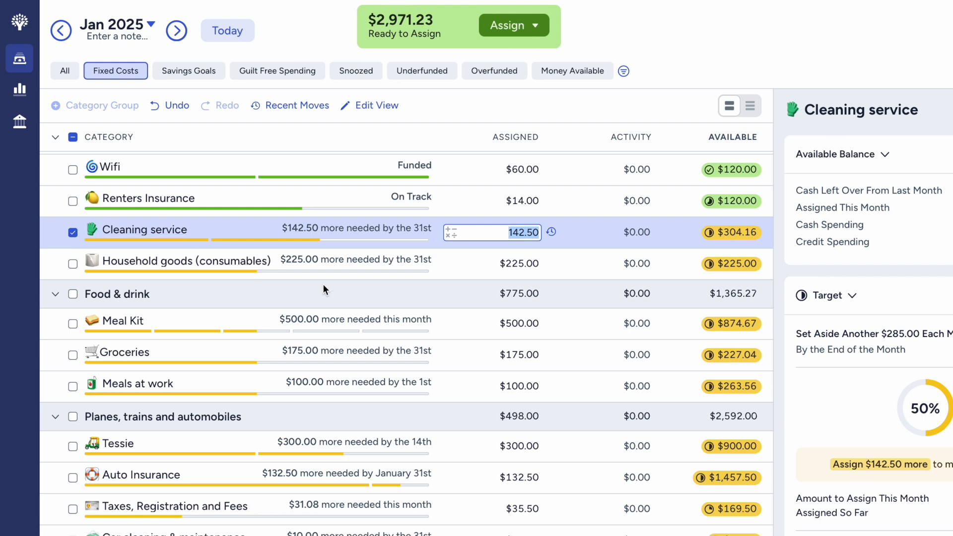
left_click(537, 231)
scroll(913, 417, "down", 5)
left_click(859, 483)
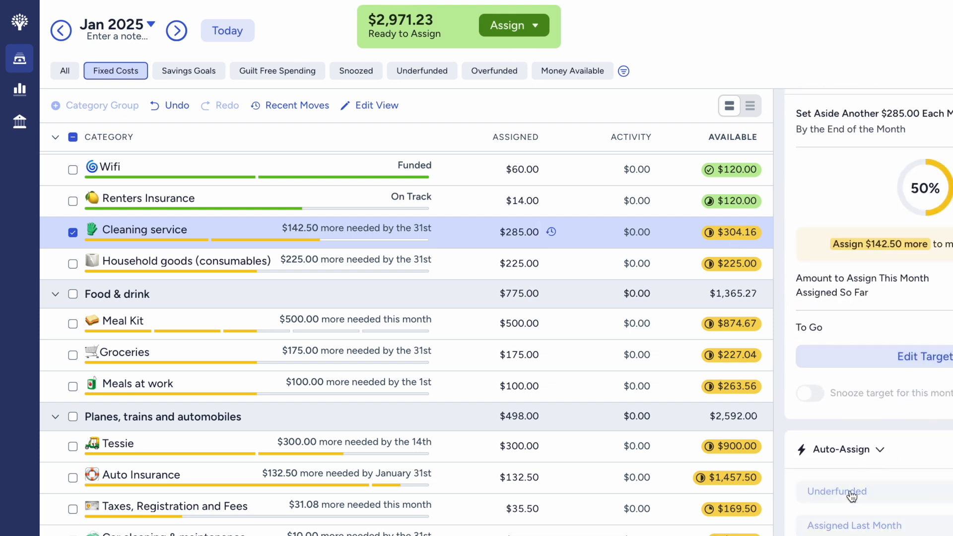
left_click(70, 231)
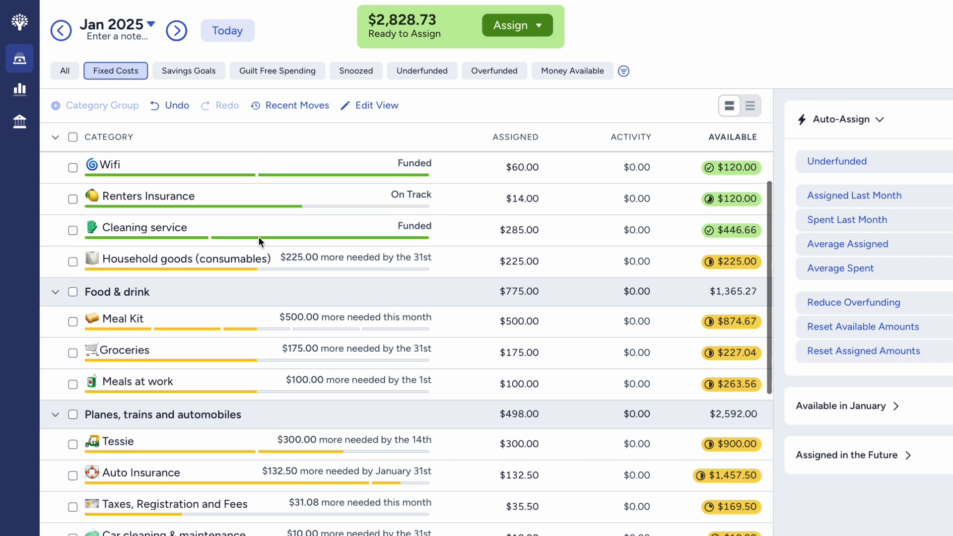
- Bring Household goods (consumables) to $450.00 assigned by auto-assigning its underfunded amount, and deselect the category
scroll(258, 236, "down", 1)
left_click(516, 237)
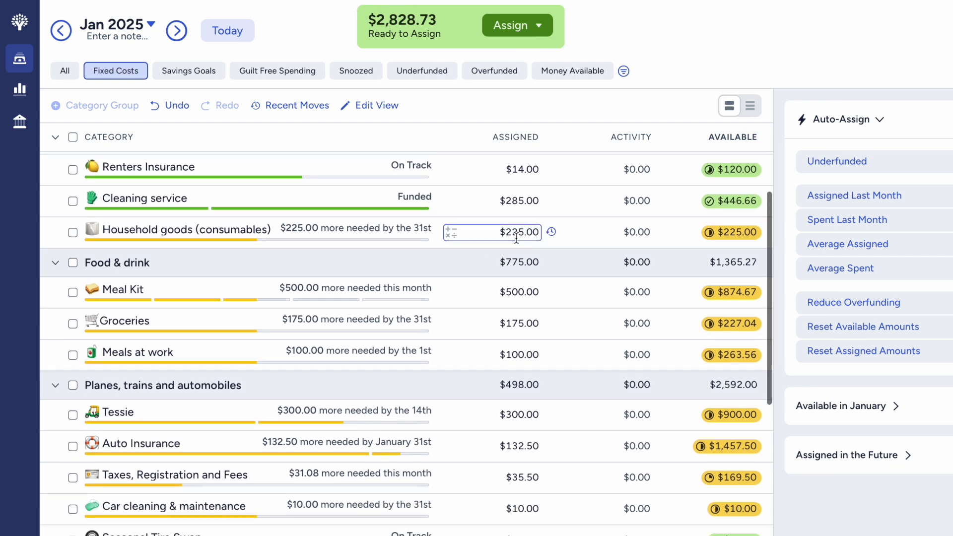
left_click(516, 238)
key("Right")
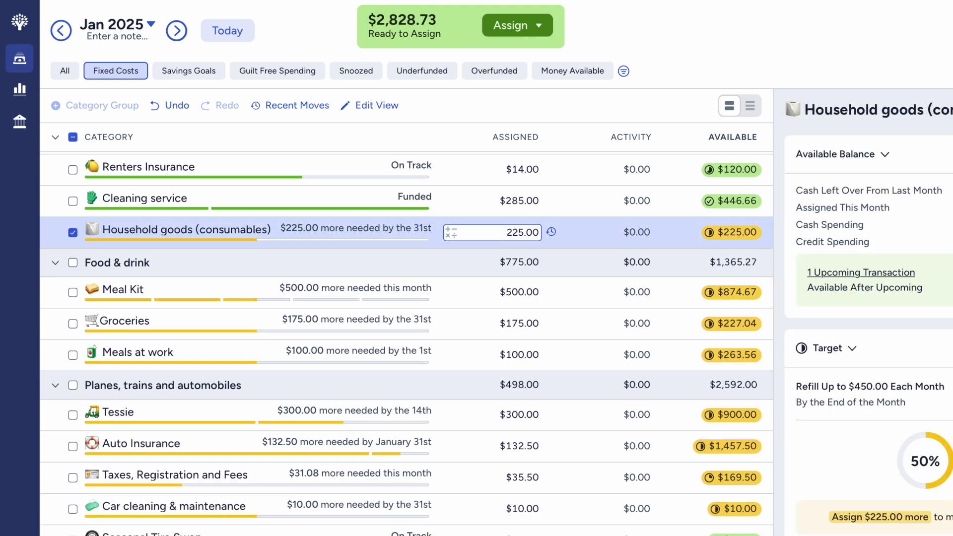
scroll(874, 348, "down", 5)
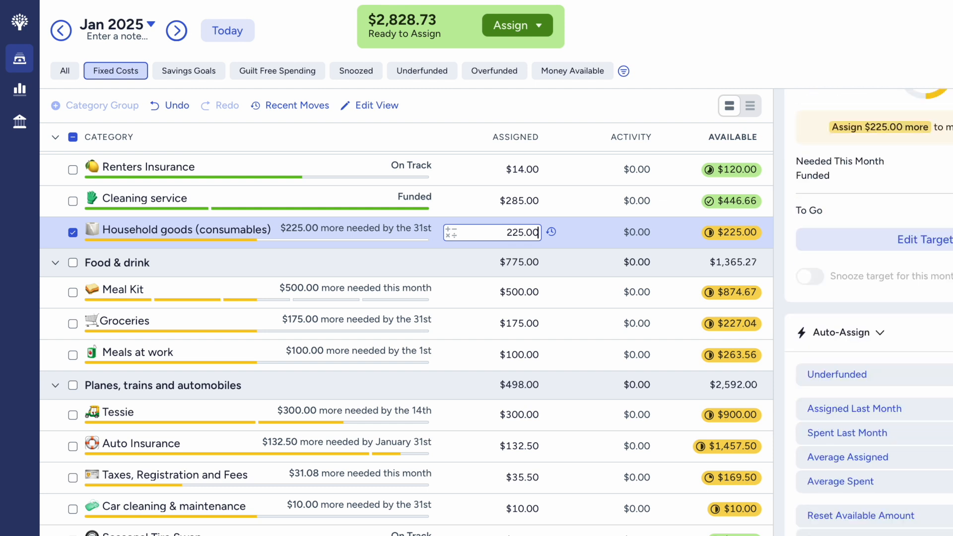
left_click(929, 382)
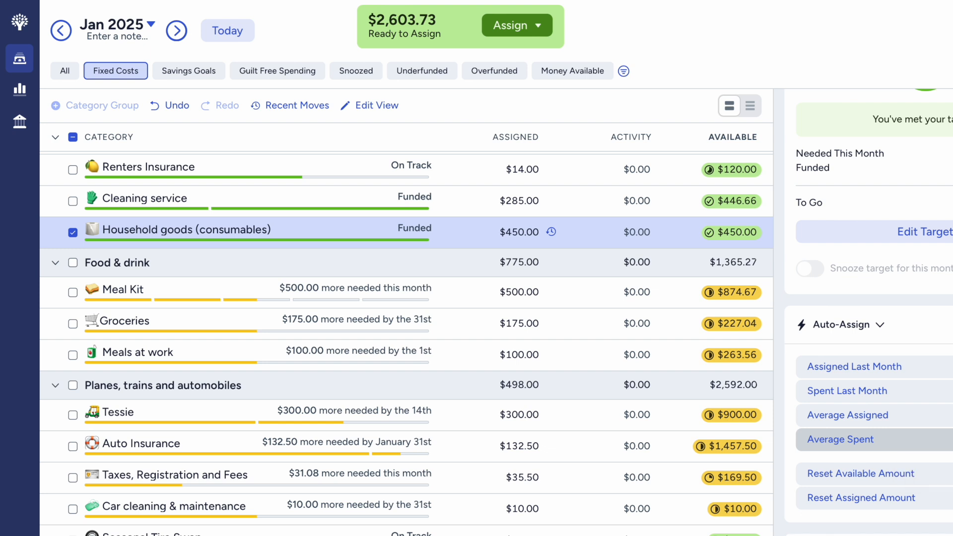
left_click(76, 231)
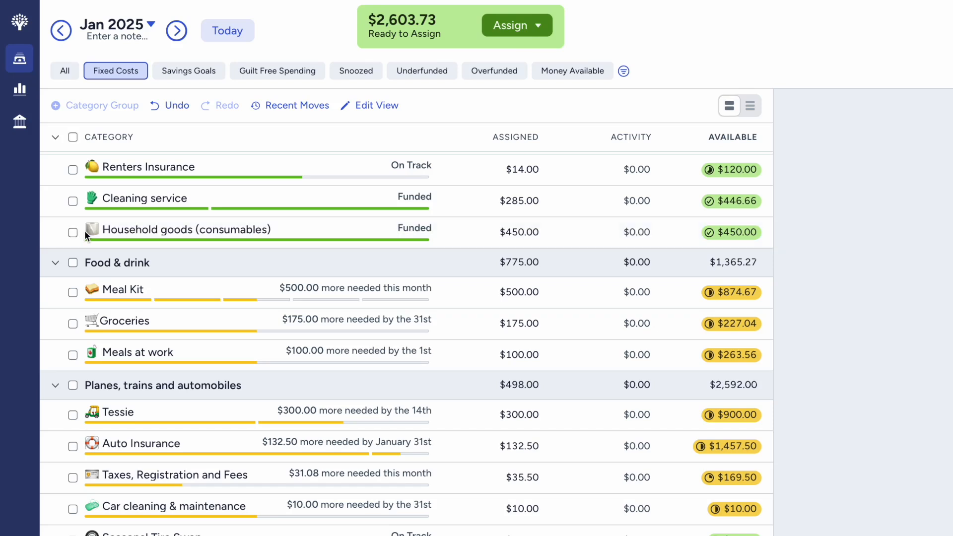
- Add $500 to the assigned amount of the Meal Kit category under Food & drink and deselect it
scroll(115, 283, "down", 2)
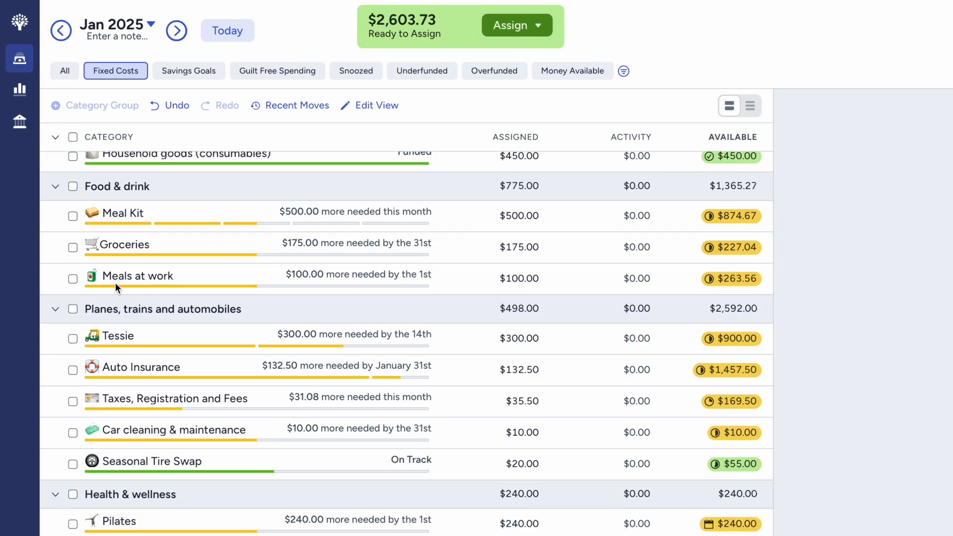
scroll(116, 282, "down", 1)
scroll(116, 282, "up", 1)
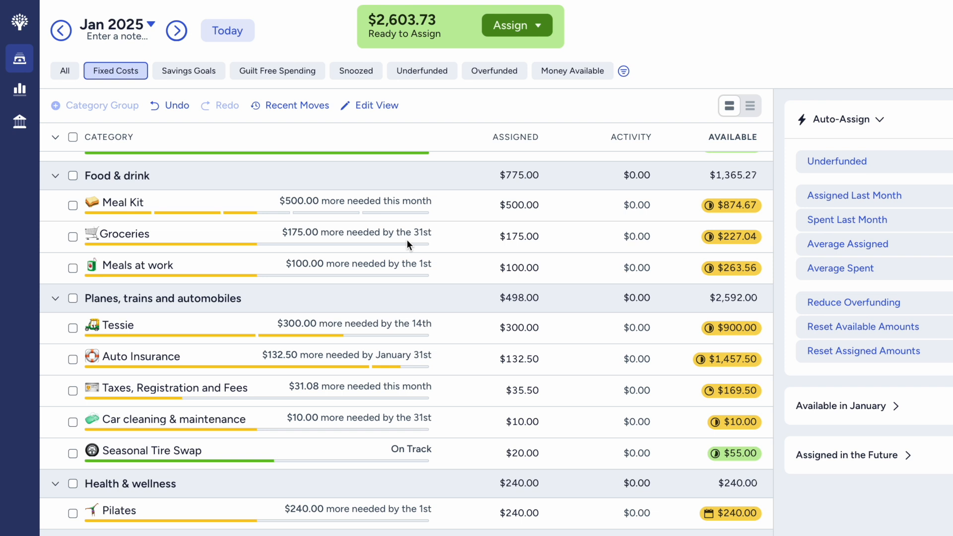
left_click(525, 202)
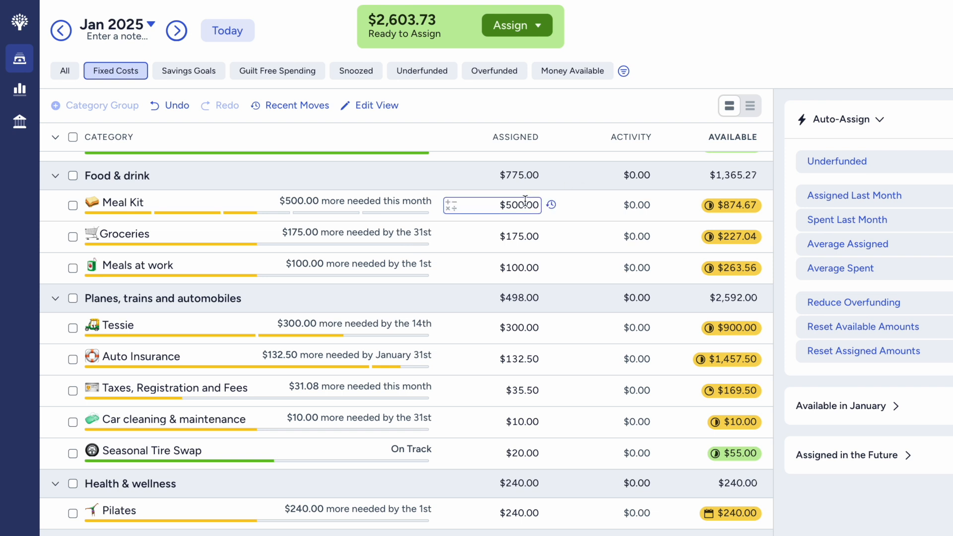
left_click(526, 202)
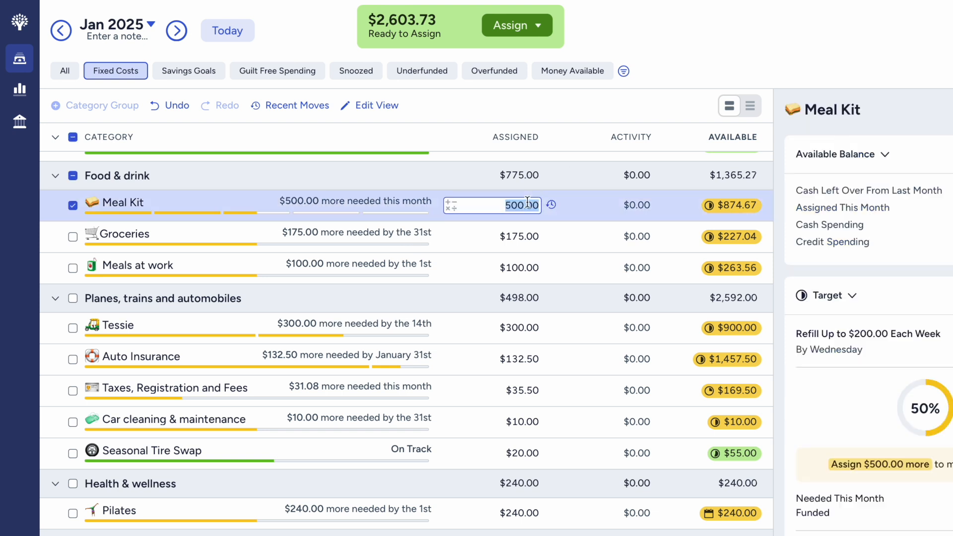
key("Right")
type("x")
key("BackSpace")
type("+500")
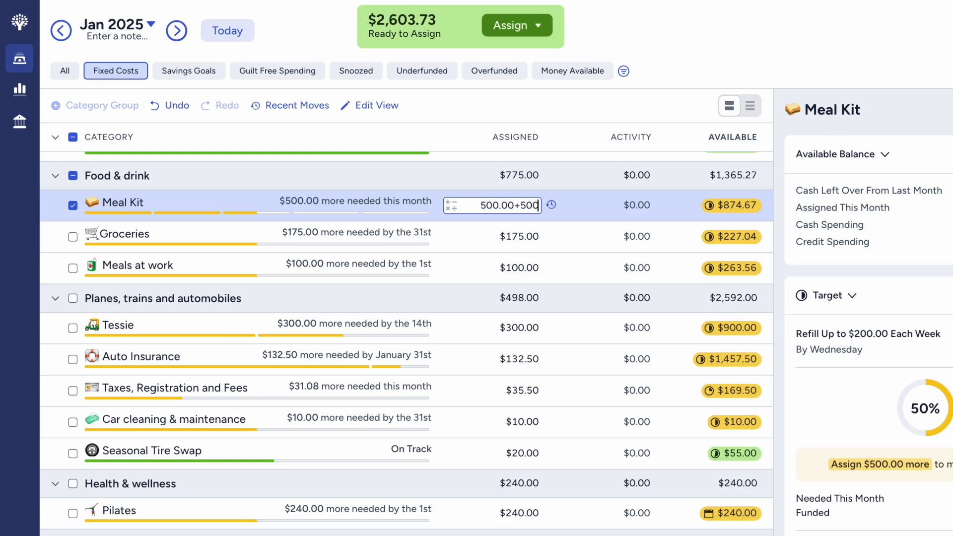
key("Return")
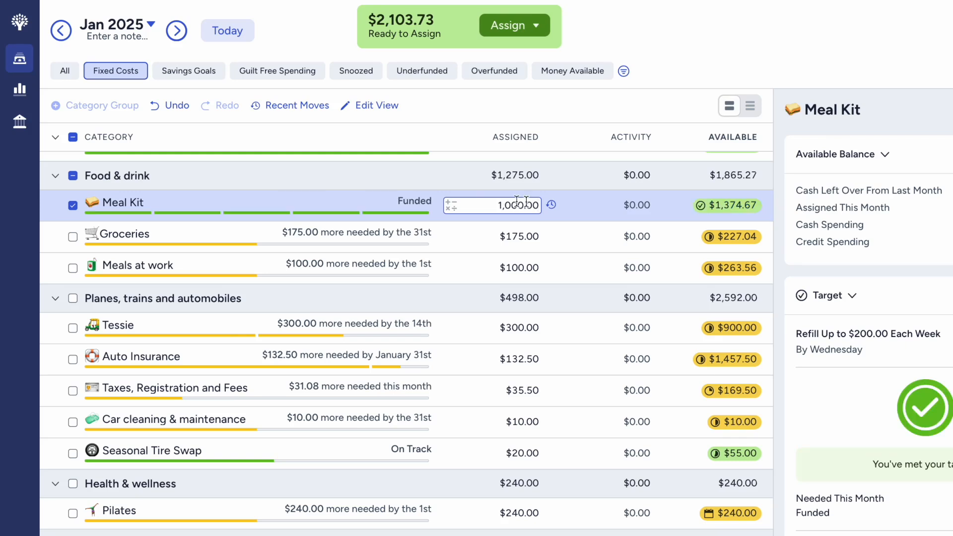
left_click(72, 206)
left_click(73, 206)
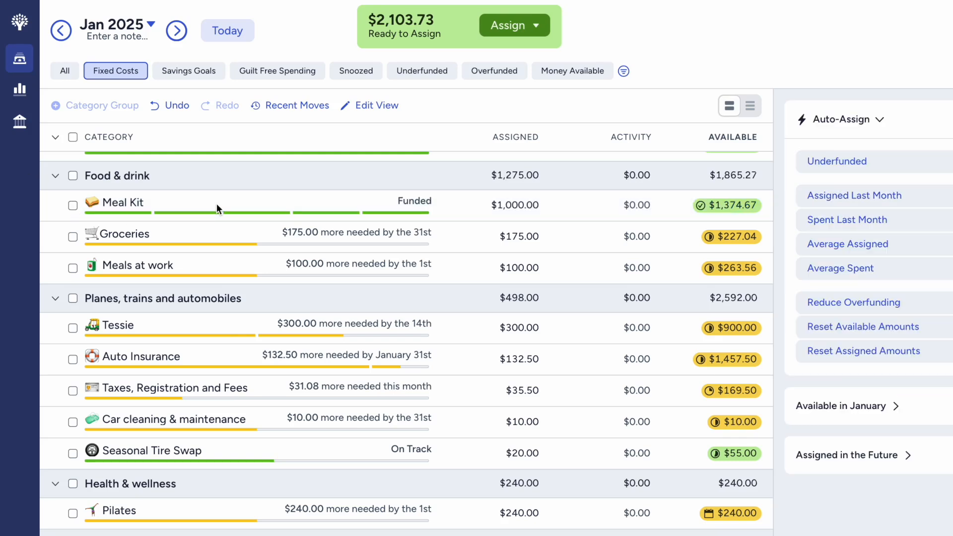
- Bring Groceries to $350.00 assigned by auto-assigning its underfunded amount, and deselect the category
left_click(509, 206)
left_click(72, 237)
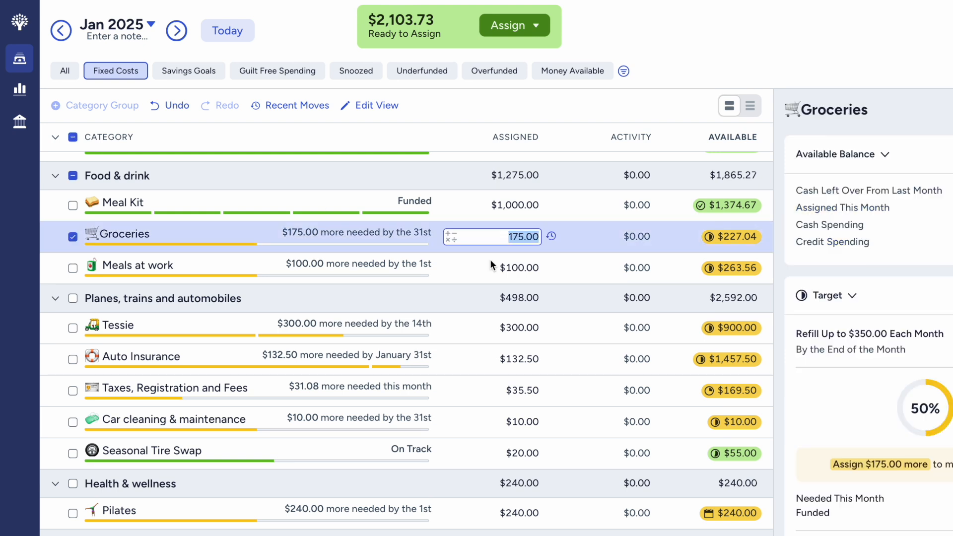
scroll(869, 299, "down", 3)
left_click(879, 313)
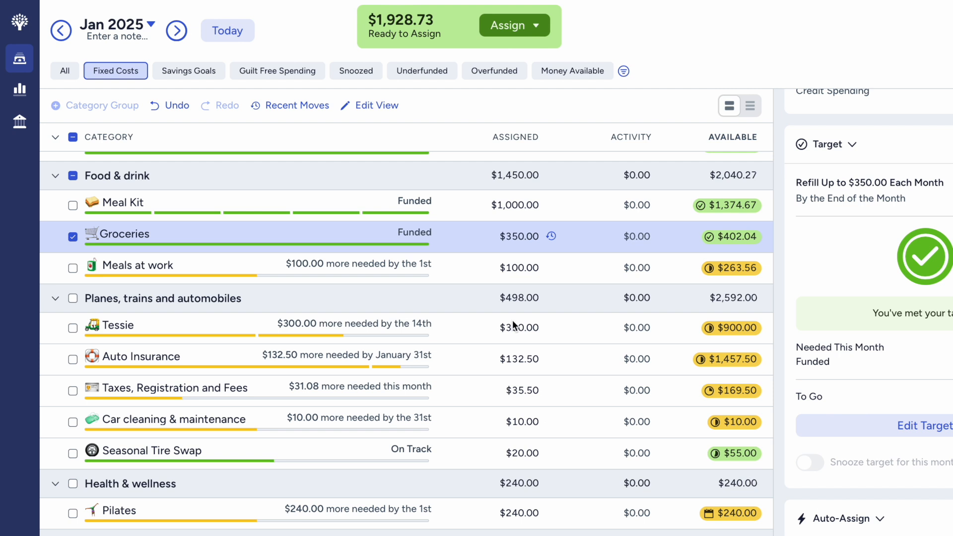
left_click(73, 237)
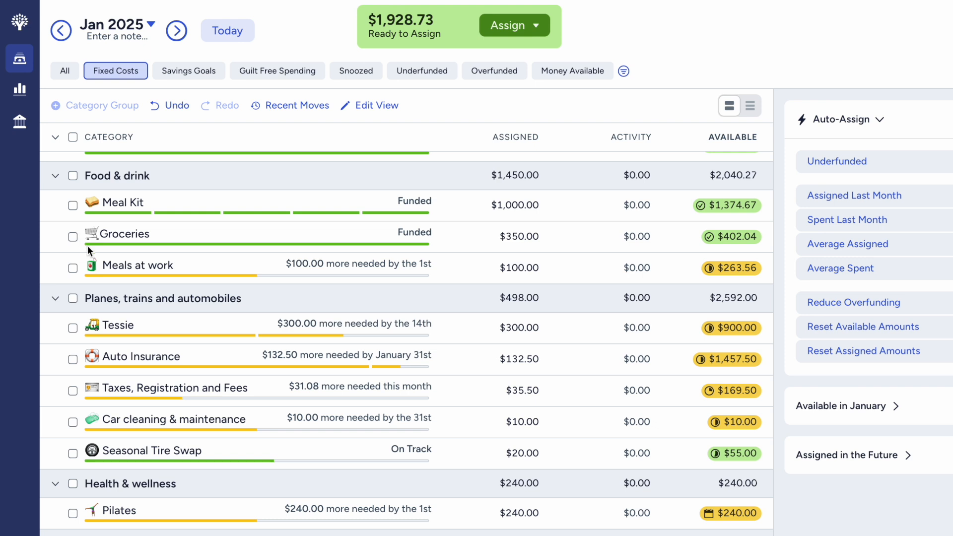
- Add $100 to the assigned amount of the Meals at work category and deselect it
left_click(113, 267)
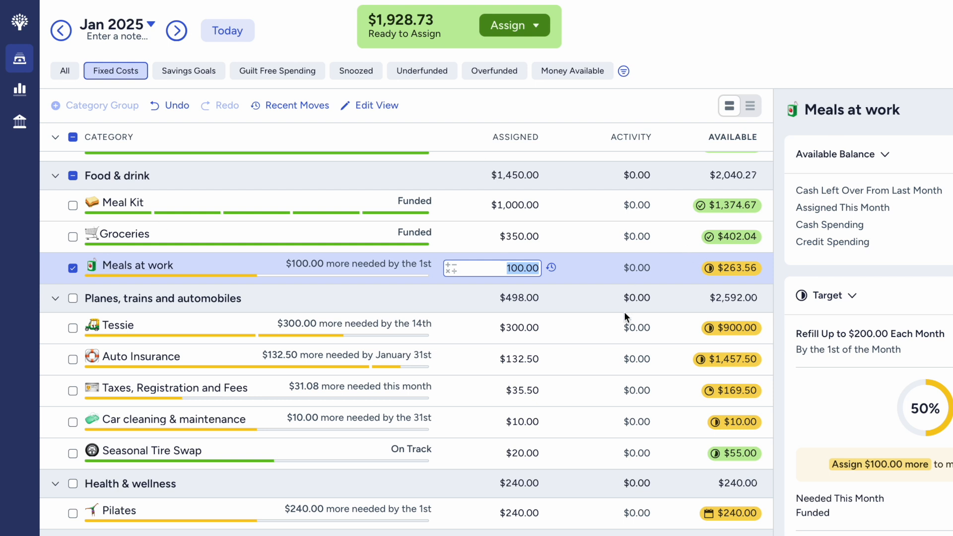
left_click(539, 268)
type("+200")
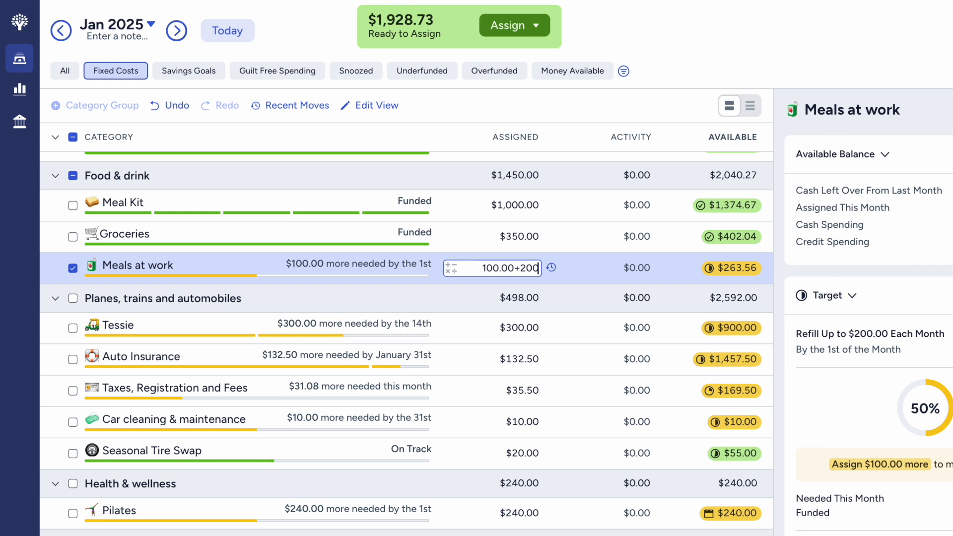
key("BackSpace")
key("BackSpace")
key("BackSpace")
type("100")
key("Return")
left_click(70, 274)
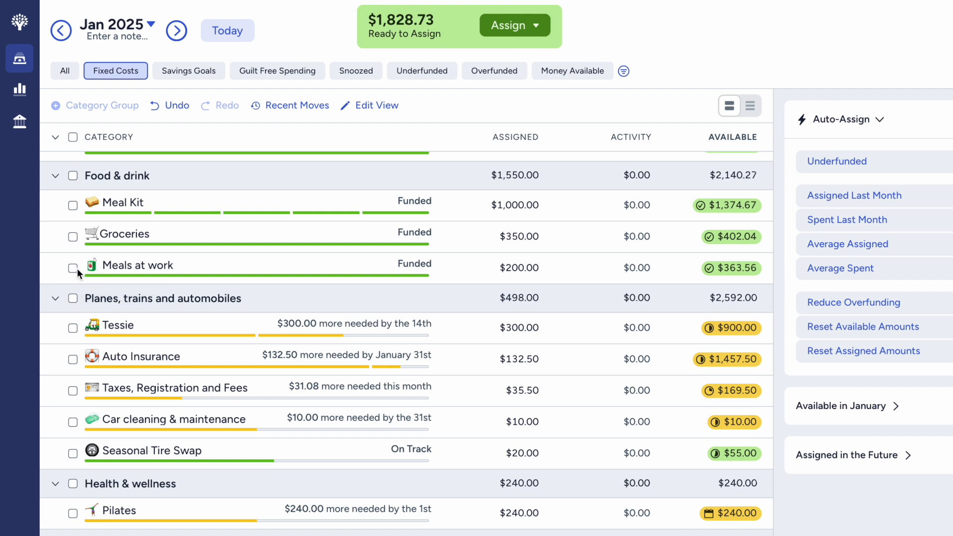
- Set the assigned amount of the Tessie category under Planes, trains and automobiles to $600 and deselect it
scroll(77, 268, "down", 1)
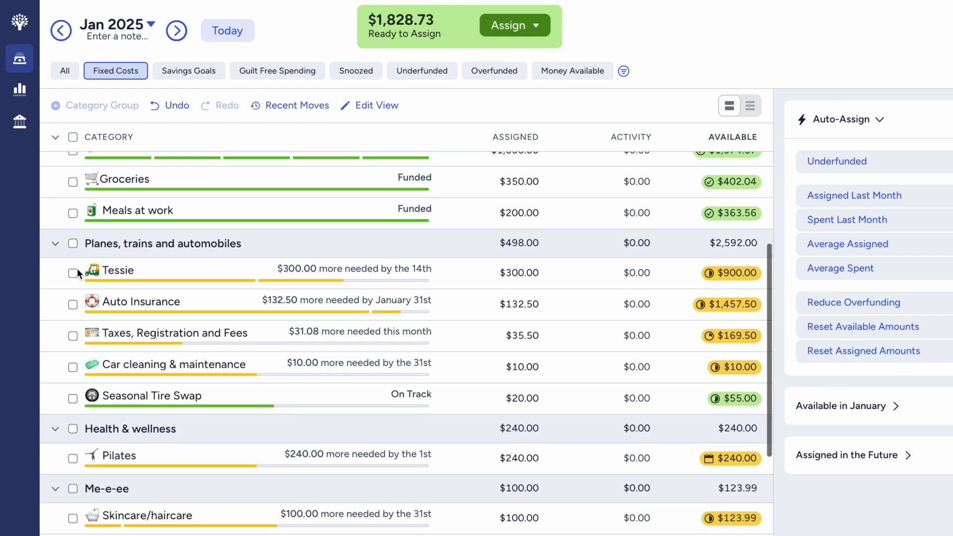
scroll(76, 268, "down", 2)
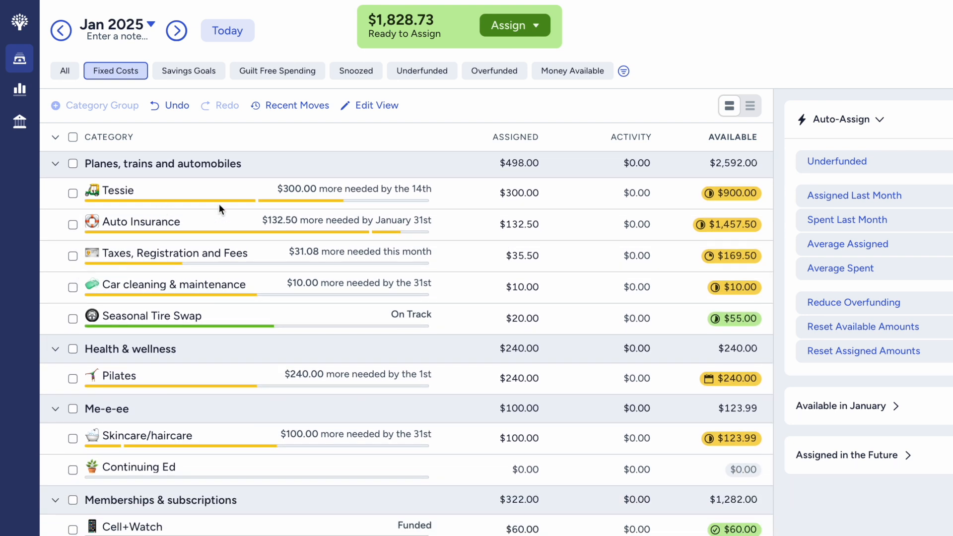
left_click(75, 194)
scroll(913, 453, "down", 4)
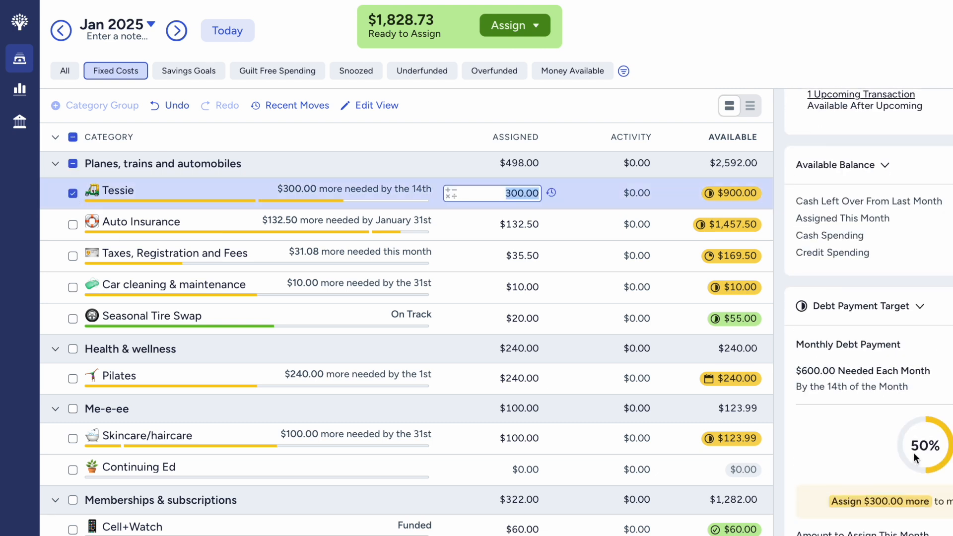
scroll(913, 453, "up", 5)
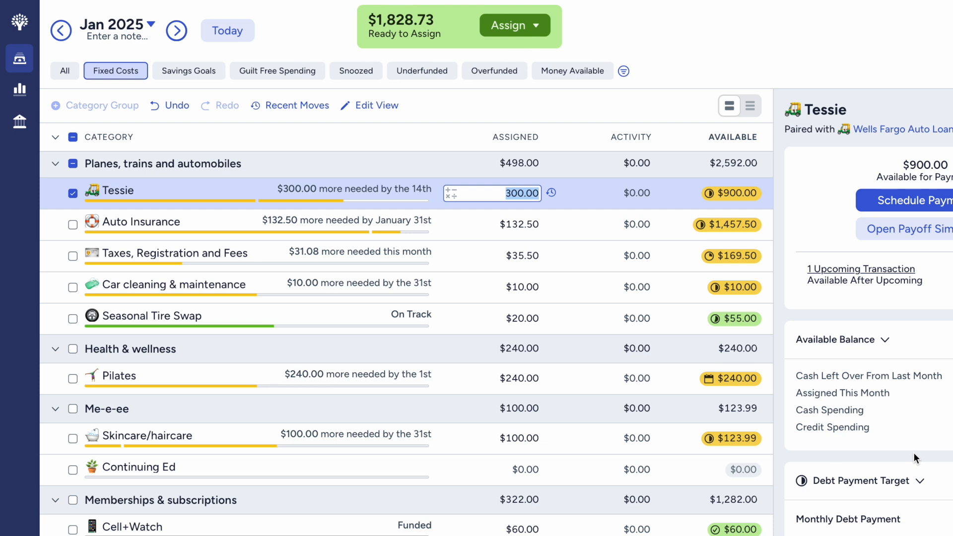
scroll(914, 453, "down", 8)
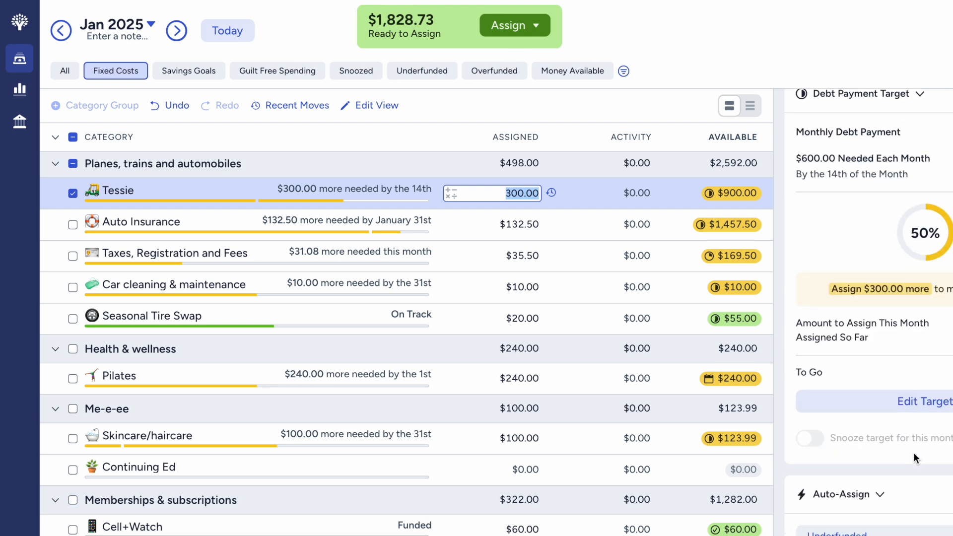
type("600")
key("Return")
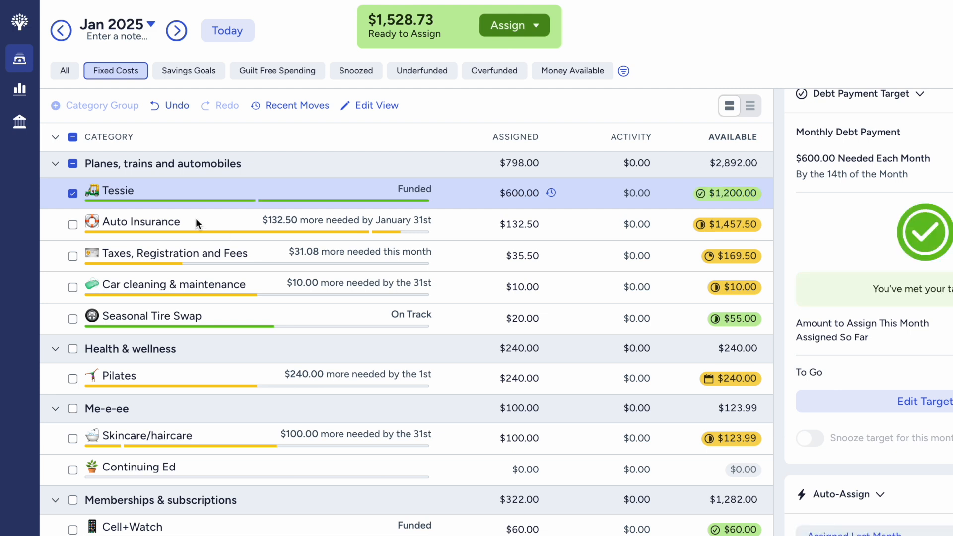
left_click(76, 197)
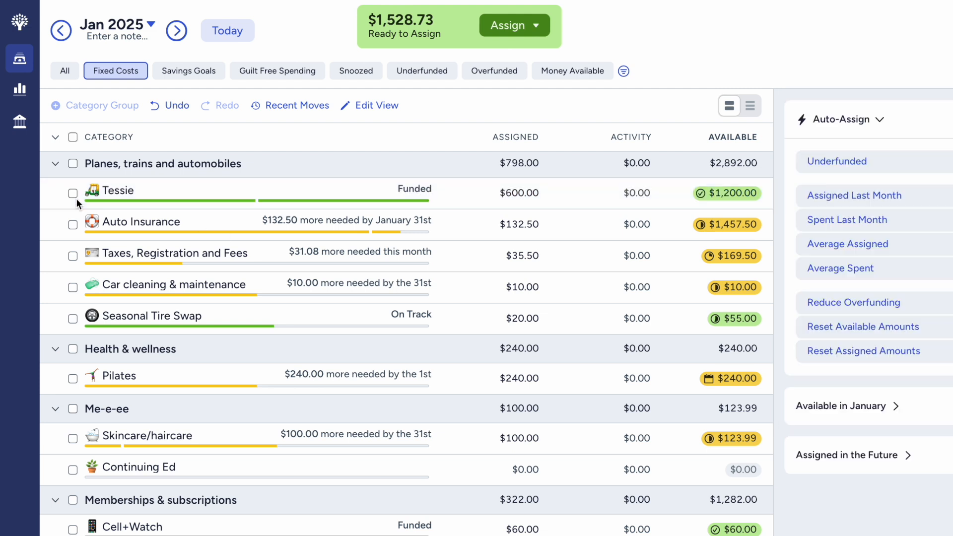
- Bring Auto Insurance to $265.00 assigned by auto-assigning its underfunded amount, and deselect the category
left_click(72, 224)
scroll(930, 468, "down", 5)
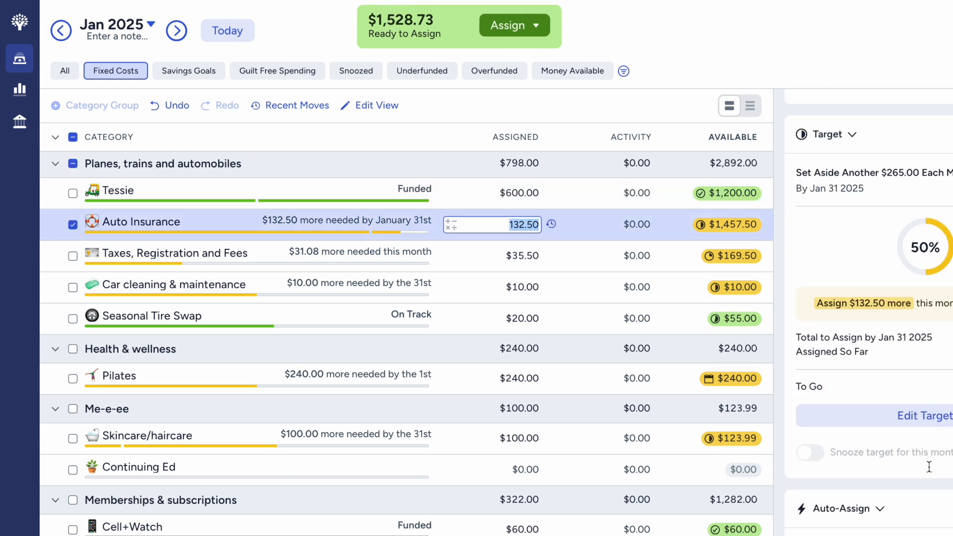
left_click(909, 480)
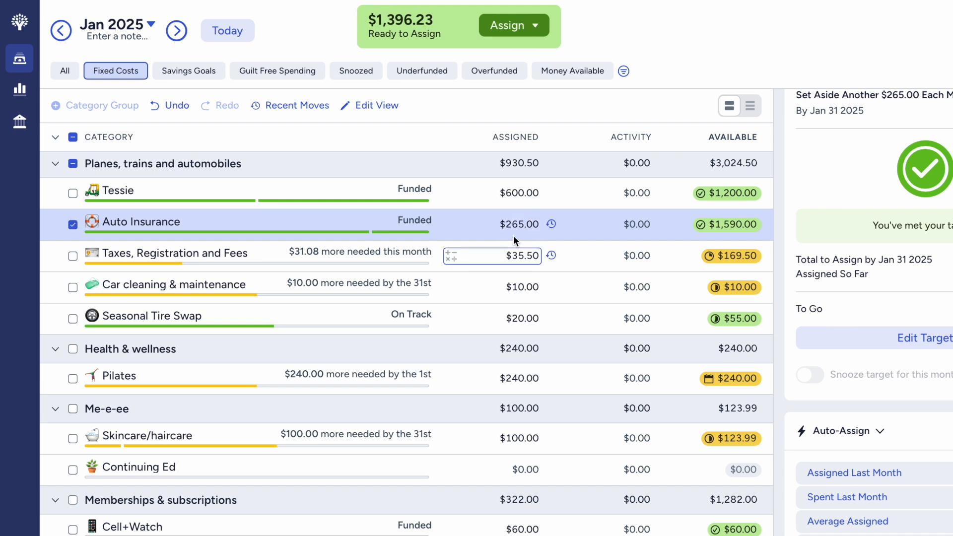
left_click(72, 225)
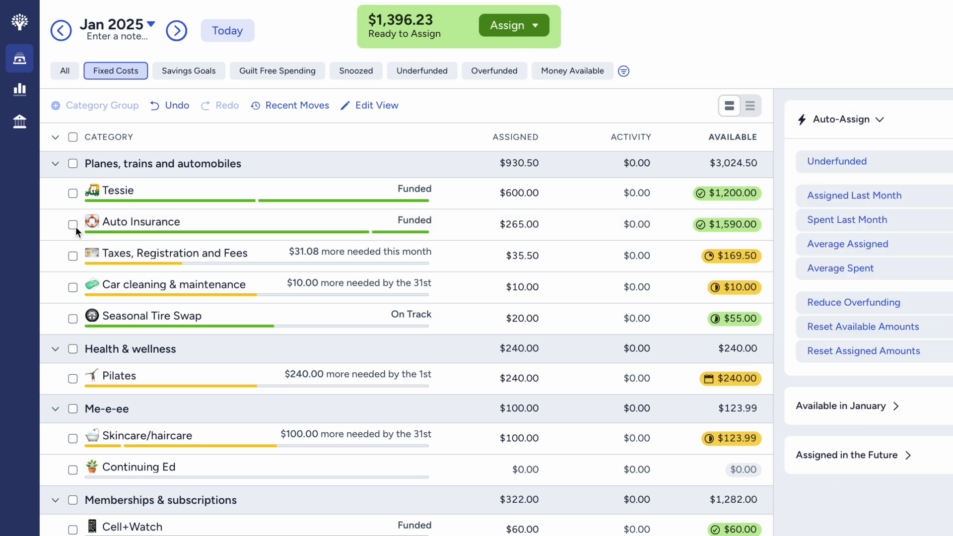
- Auto-assign the underfunded amount to Taxes, Registration and Fees, round its assigned amount up to $70, and deselect it
left_click(73, 256)
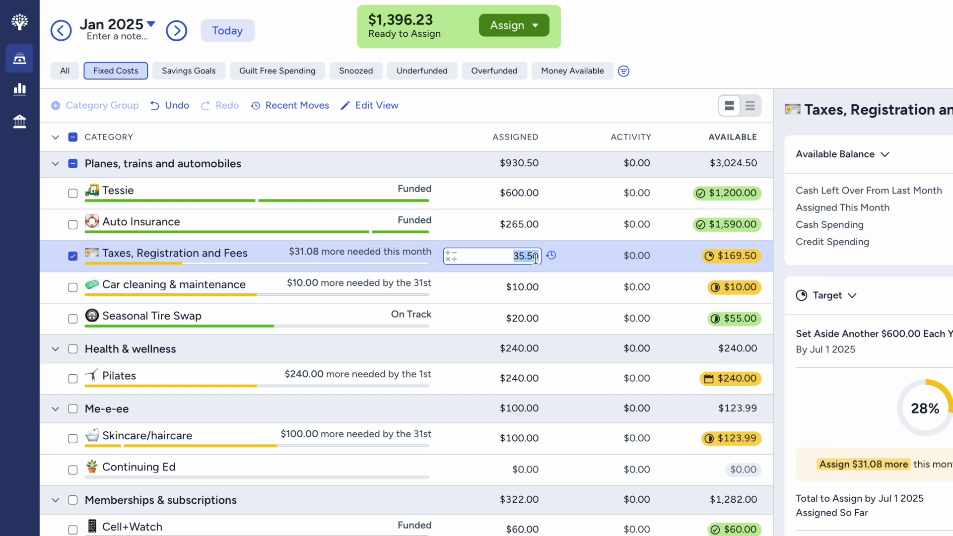
scroll(871, 437, "down", 3)
left_click(871, 535)
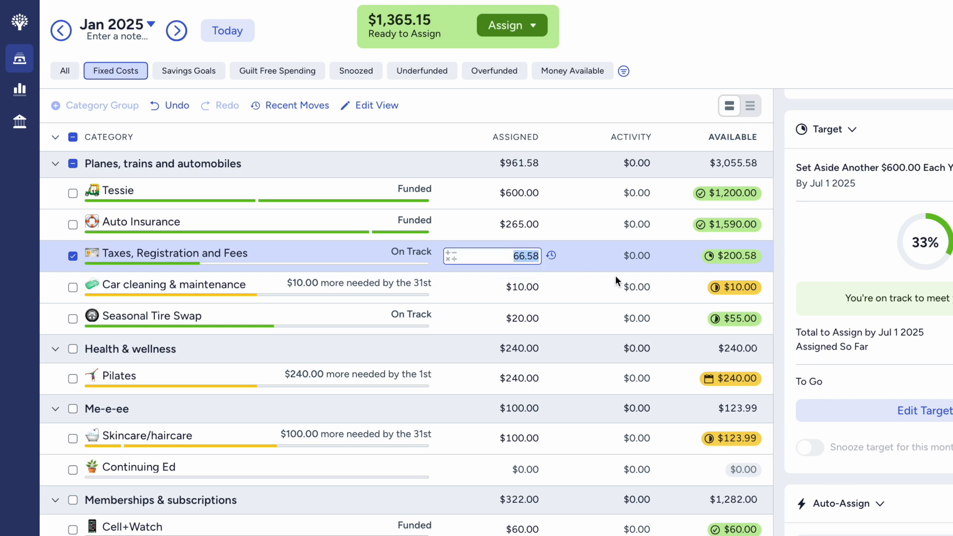
type("70")
key("Return")
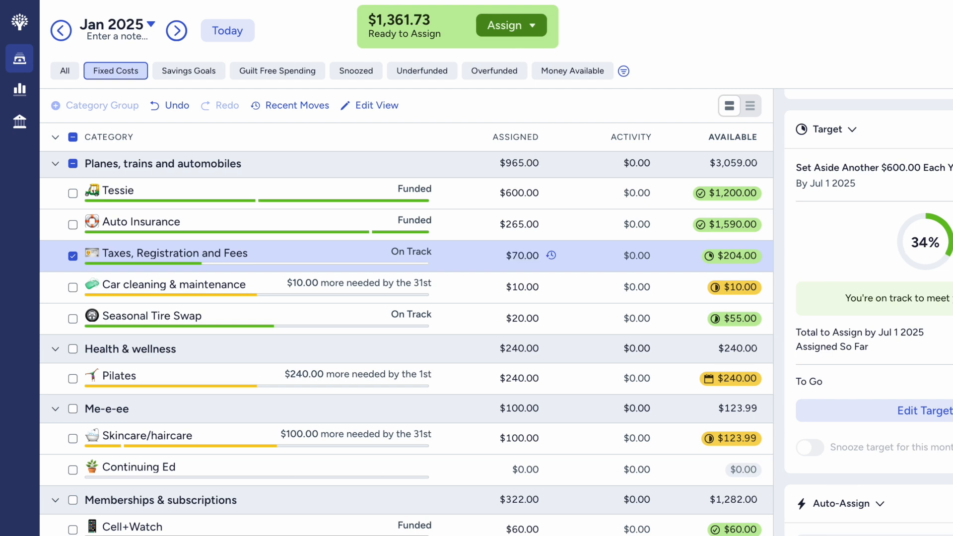
left_click(73, 256)
- Bring Car cleaning & maintenance to $20.00 assigned by auto-assigning its underfunded amount, and deselect the category
left_click(73, 288)
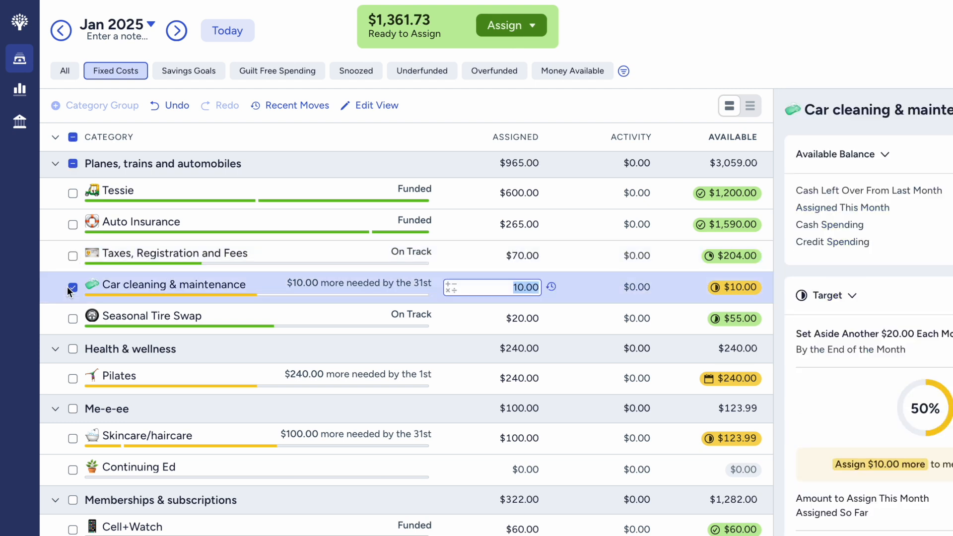
scroll(864, 357, "down", 4)
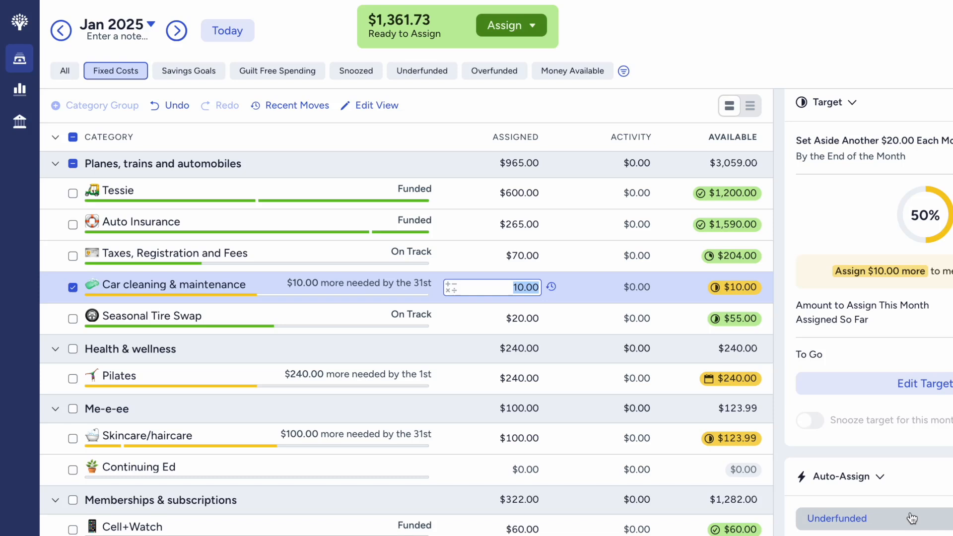
left_click(912, 519)
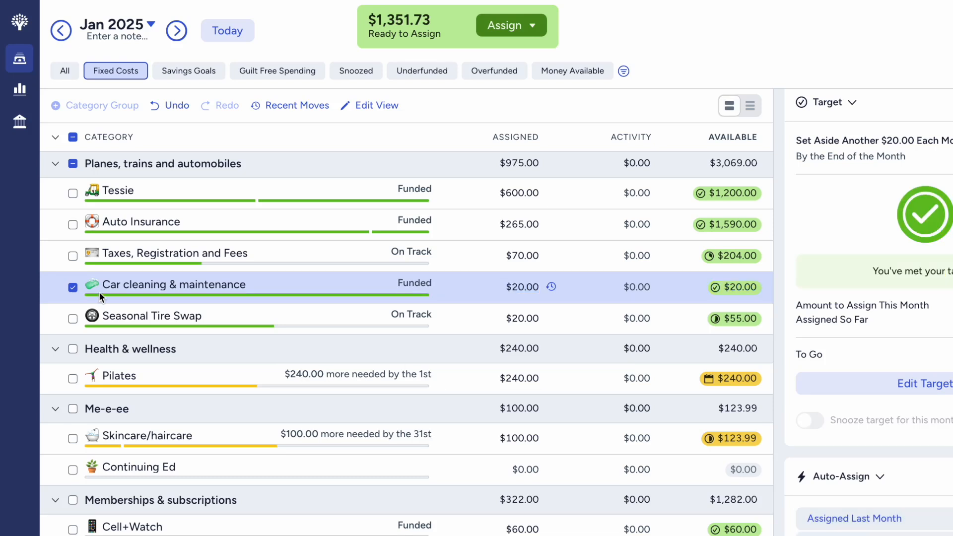
left_click(75, 289)
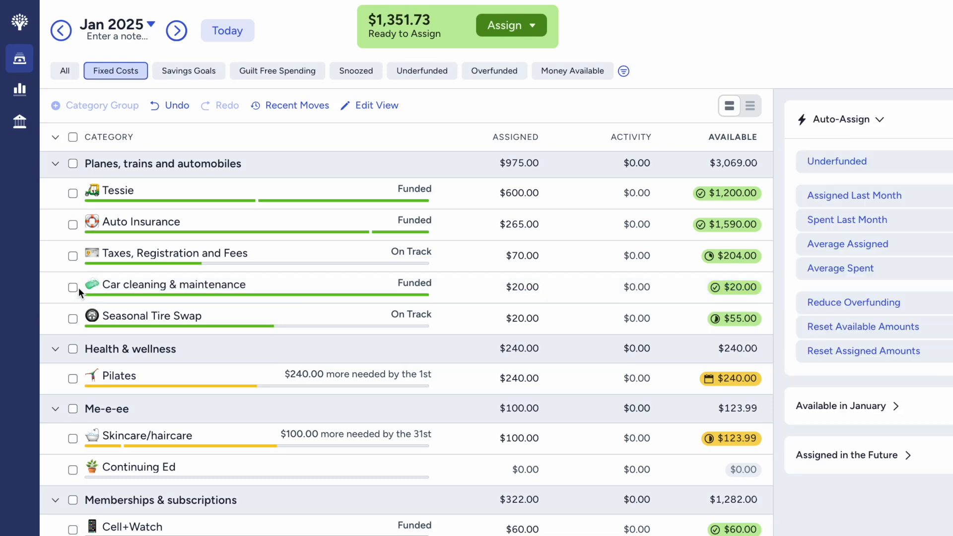
- Check the Seasonal Tire Swap category's target details and deselect it
left_click(74, 316)
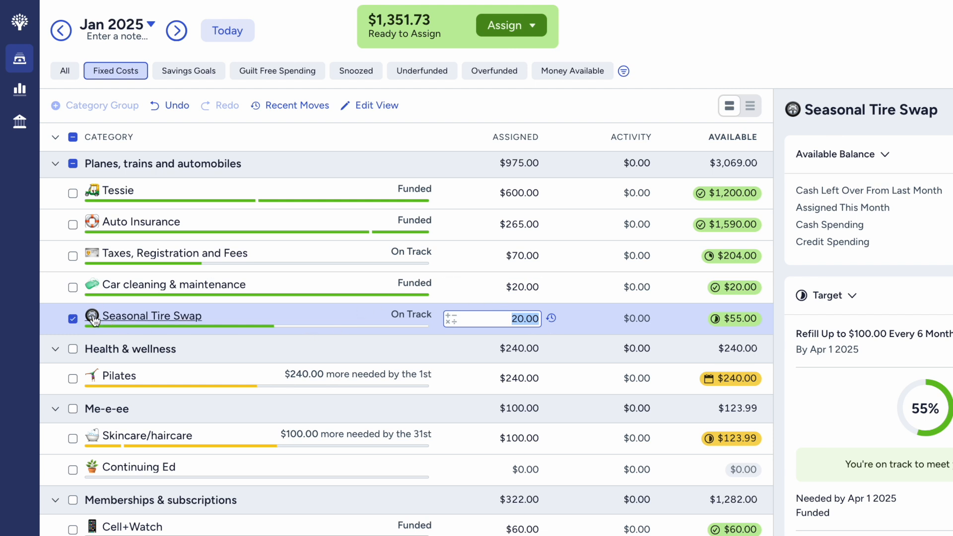
left_click(70, 316)
- Bring Pilates to $480.00 assigned by applying its target's suggested additional $240.00, and deselect the category
scroll(172, 338, "down", 2)
scroll(172, 338, "down", 3)
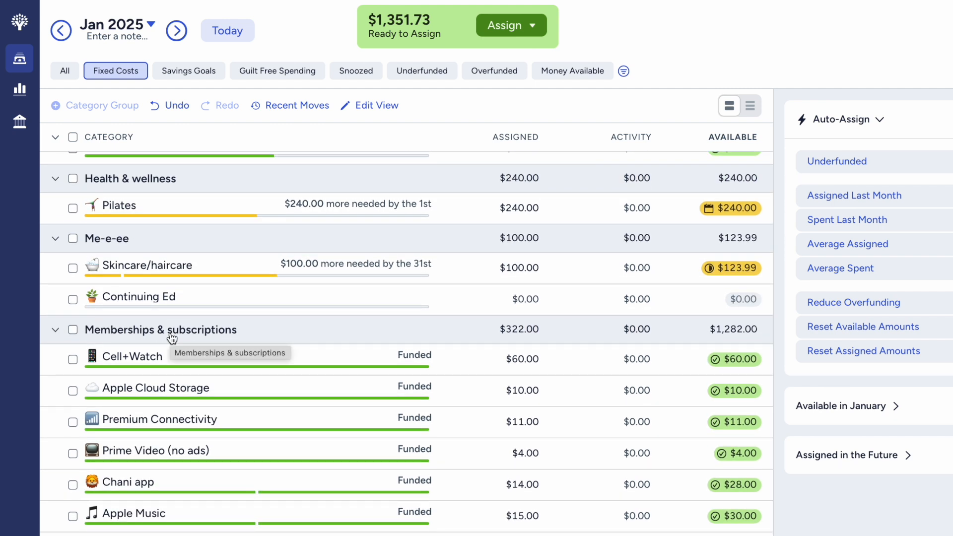
left_click(72, 208)
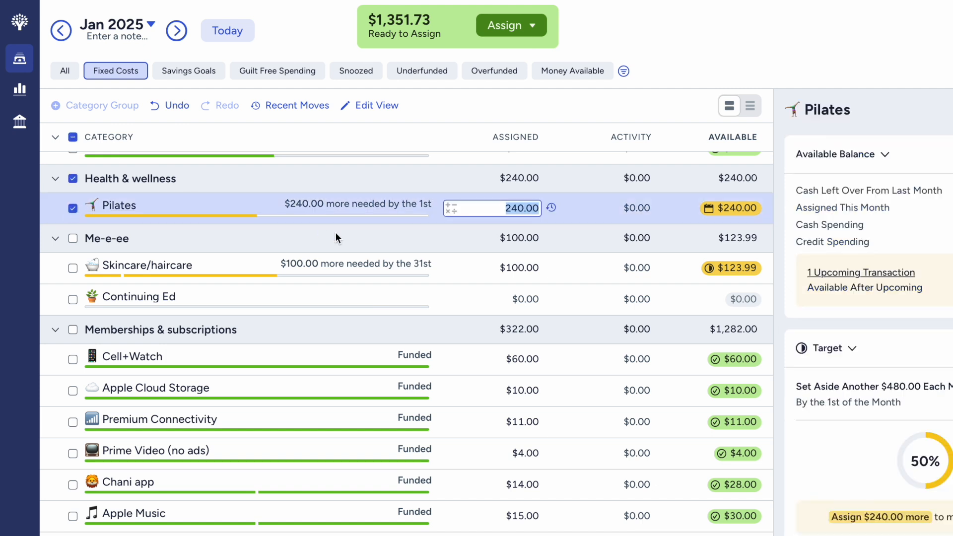
scroll(879, 339, "down", 4)
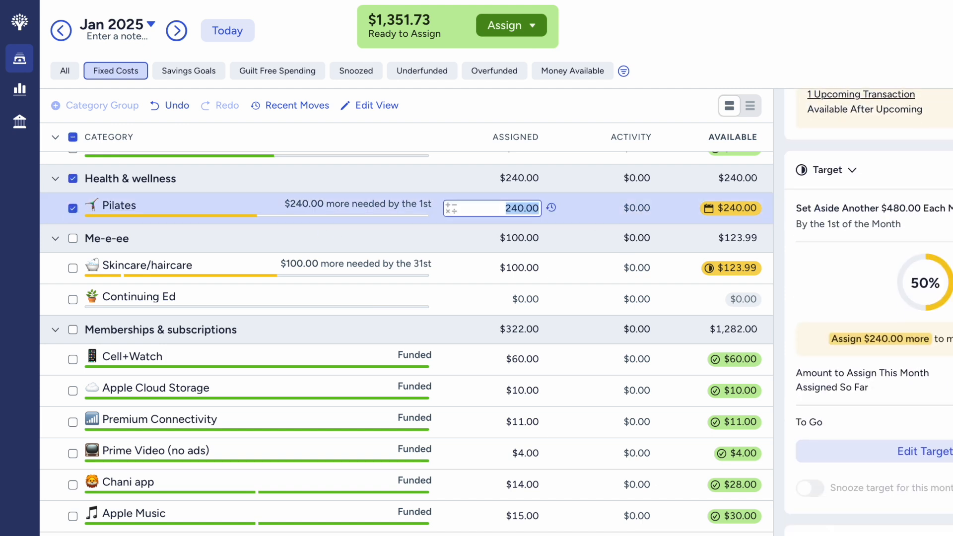
left_click(880, 339)
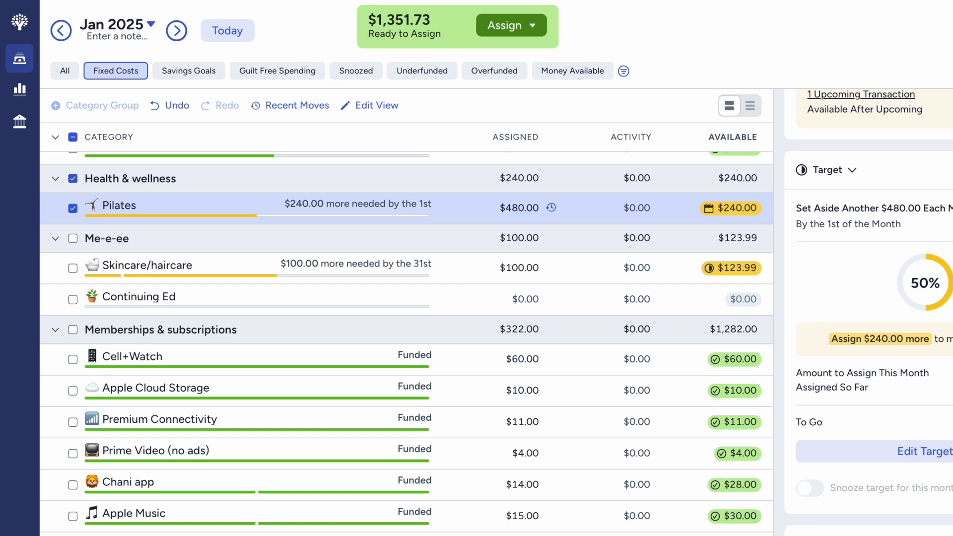
left_click(75, 212)
- Add $100 to the Skincare/haircare assigned amount, bringing it to $200.00, and deselect the category
scroll(203, 187, "down", 1)
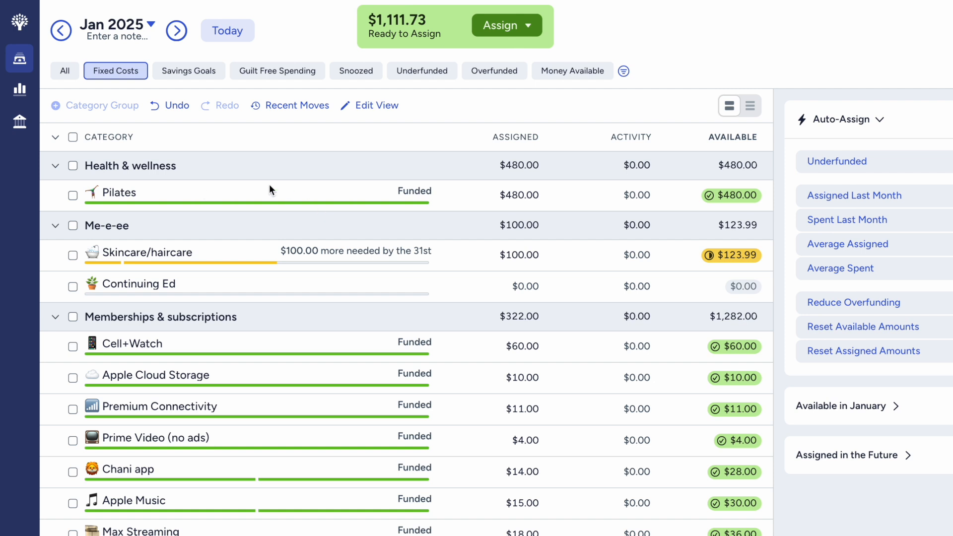
scroll(187, 252, "up", 1)
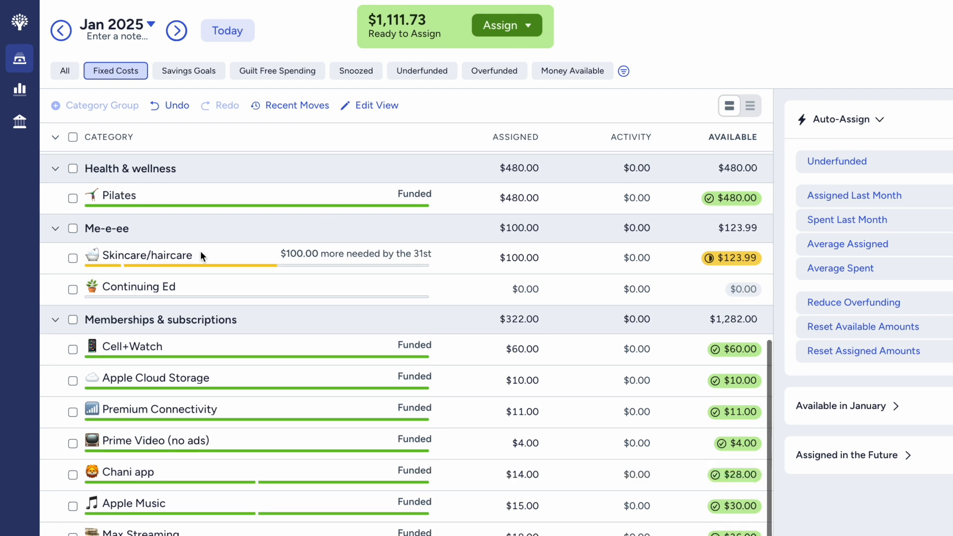
left_click(200, 251)
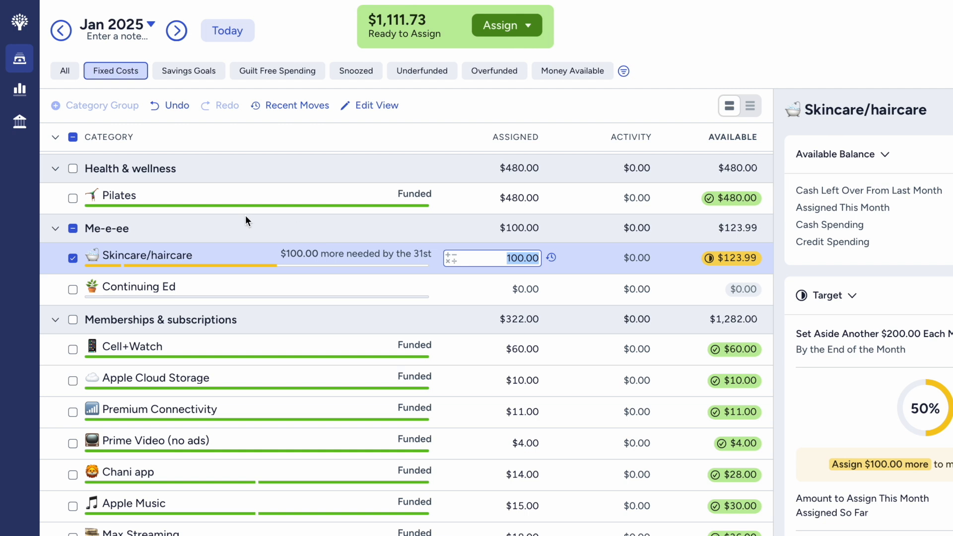
scroll(245, 215, "down", 2)
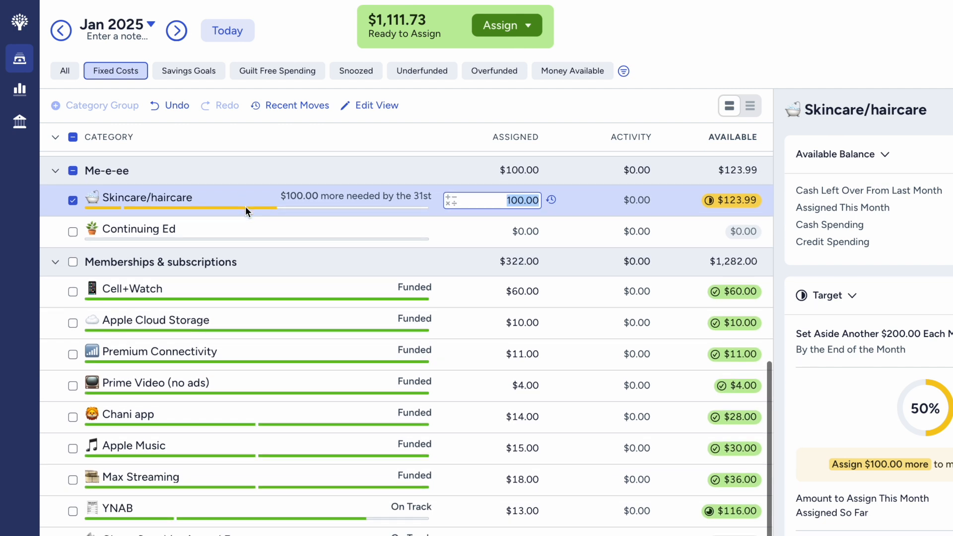
scroll(245, 206, "up", 1)
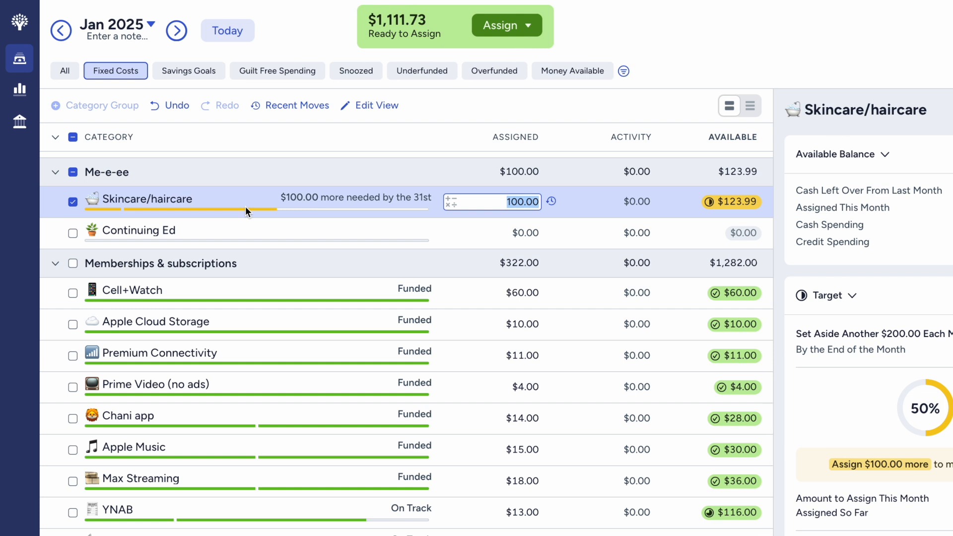
key("Right")
type("+100")
key("Return")
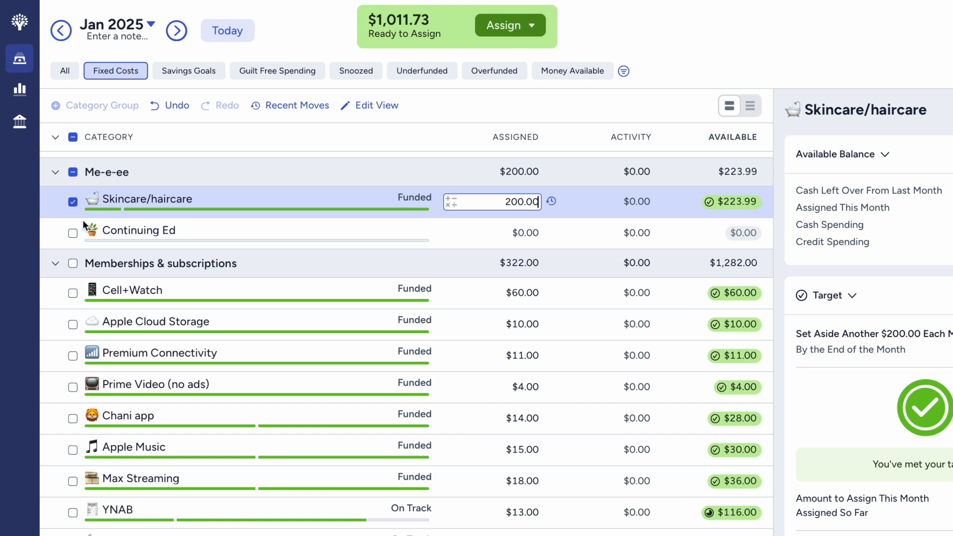
left_click(74, 201)
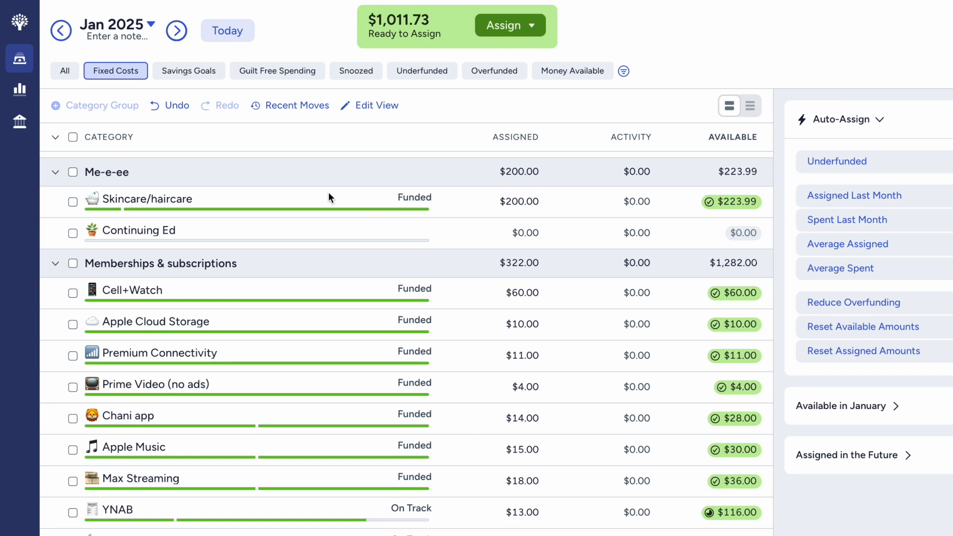
- Check the Continuing Ed category's details under Me-e-ee and deselect it without assigning money
scroll(329, 205, "down", 1)
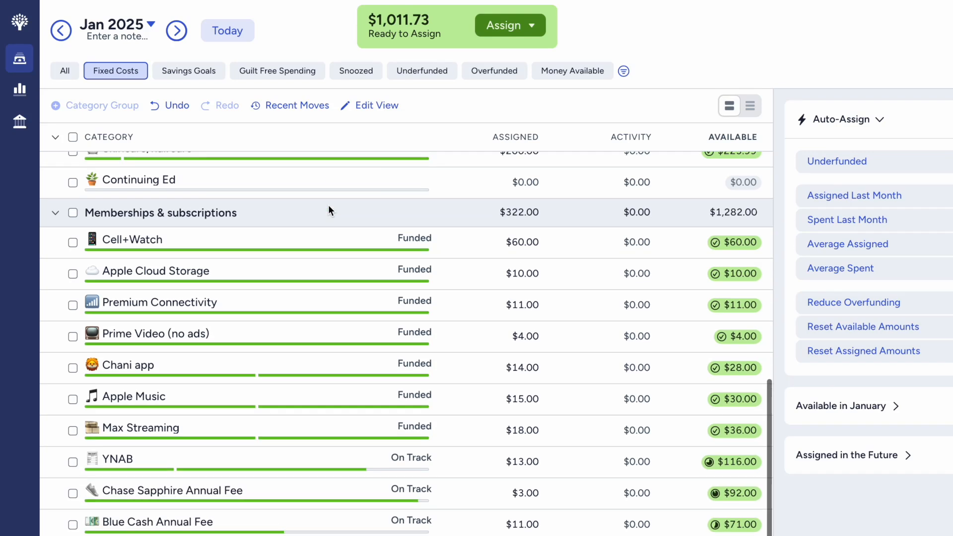
scroll(329, 204, "up", 1)
scroll(290, 205, "up", 1)
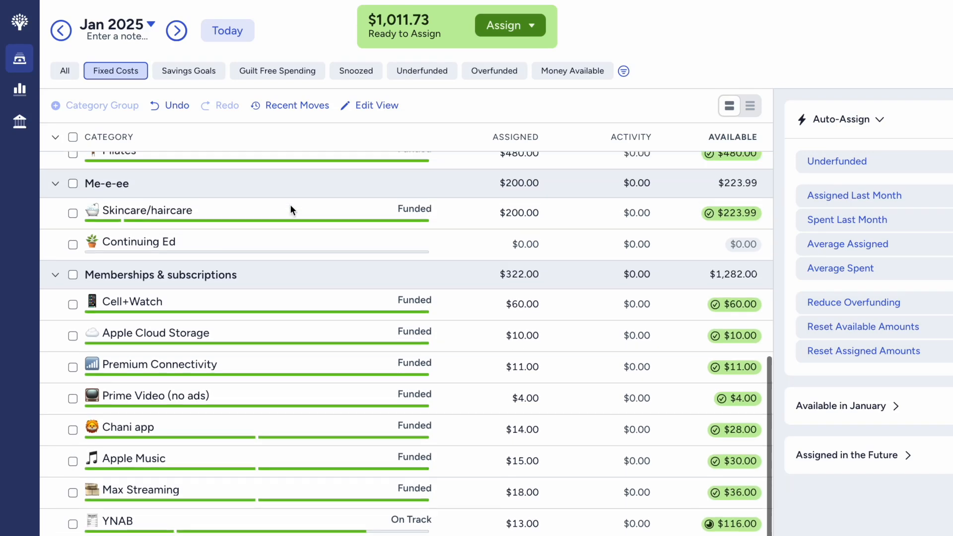
left_click(256, 237)
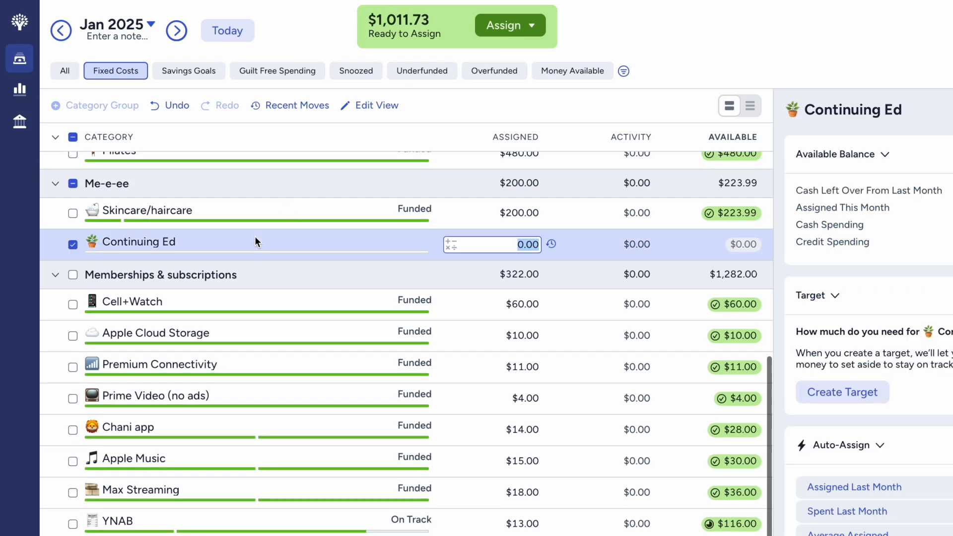
left_click(72, 245)
- Review the funding status of Memberships & subscriptions and the other fixed-cost groups up to Home & utilities
scroll(72, 245, "down", 3)
scroll(73, 246, "up", 1)
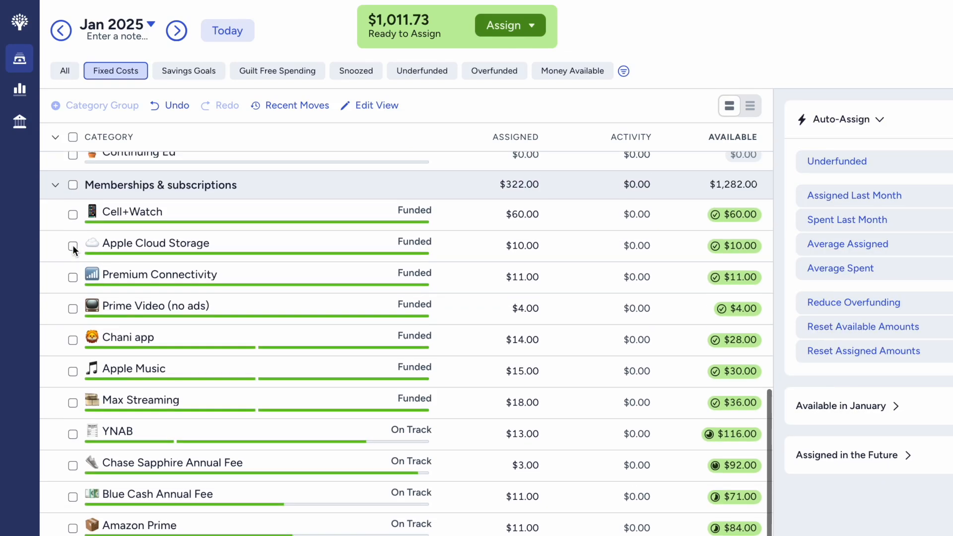
scroll(73, 245, "down", 1)
scroll(72, 244, "up", 1)
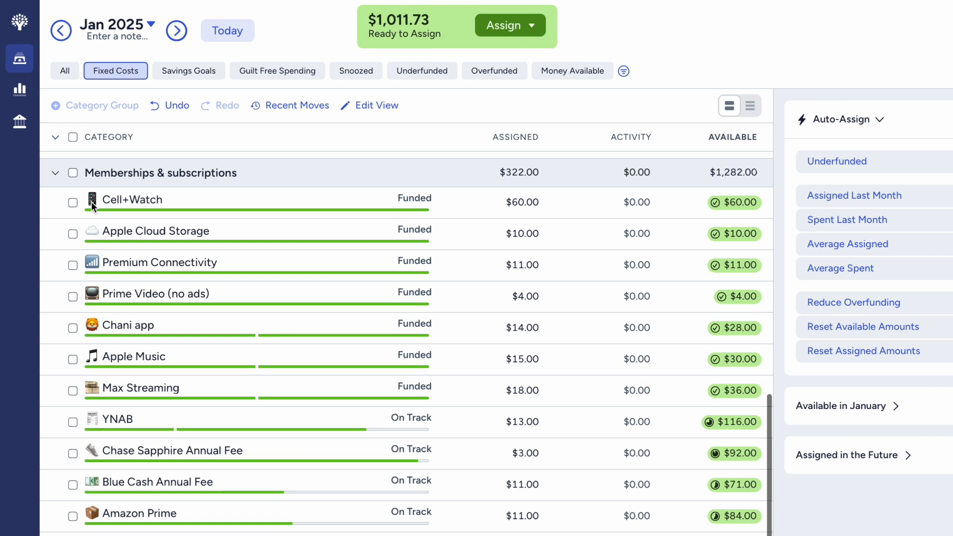
scroll(98, 221, "down", 2)
scroll(99, 224, "down", 3)
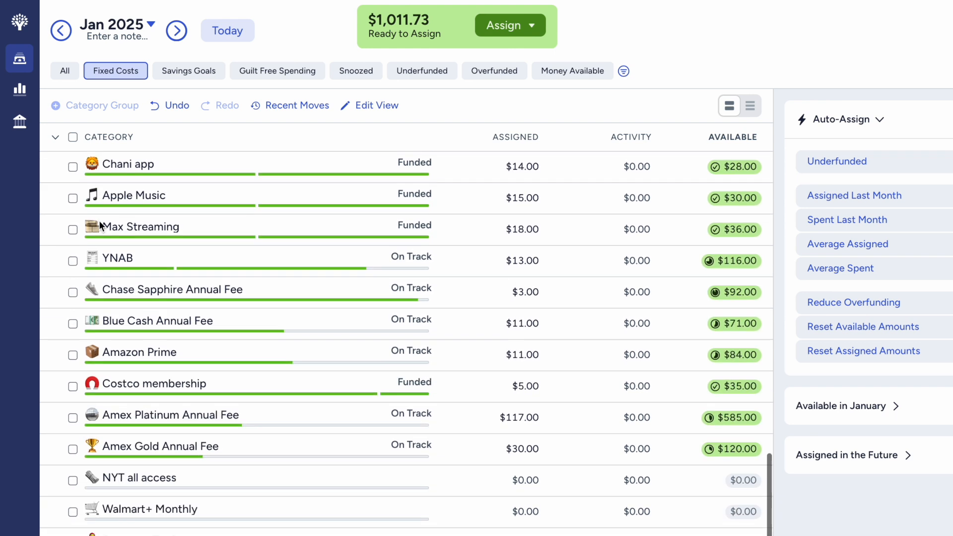
scroll(100, 220, "up", 5)
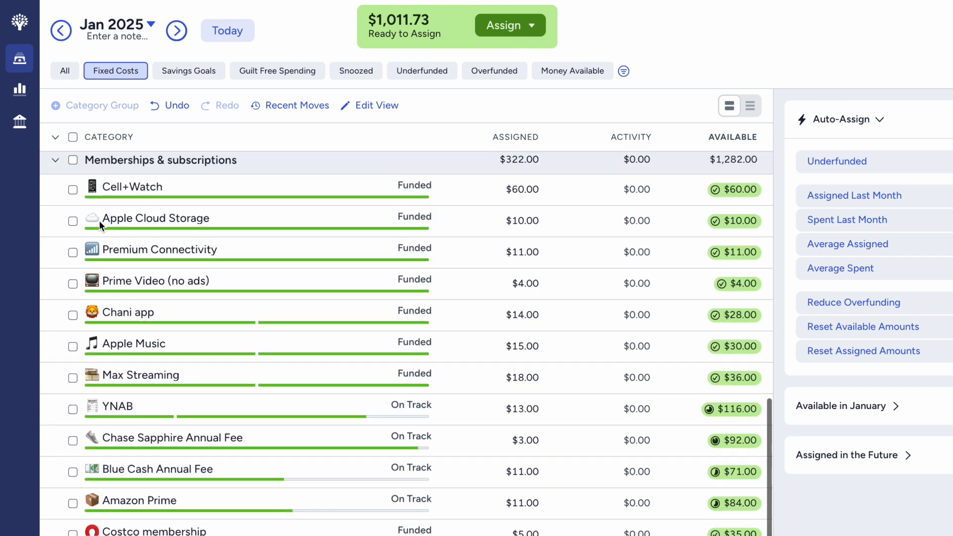
scroll(100, 220, "up", 10)
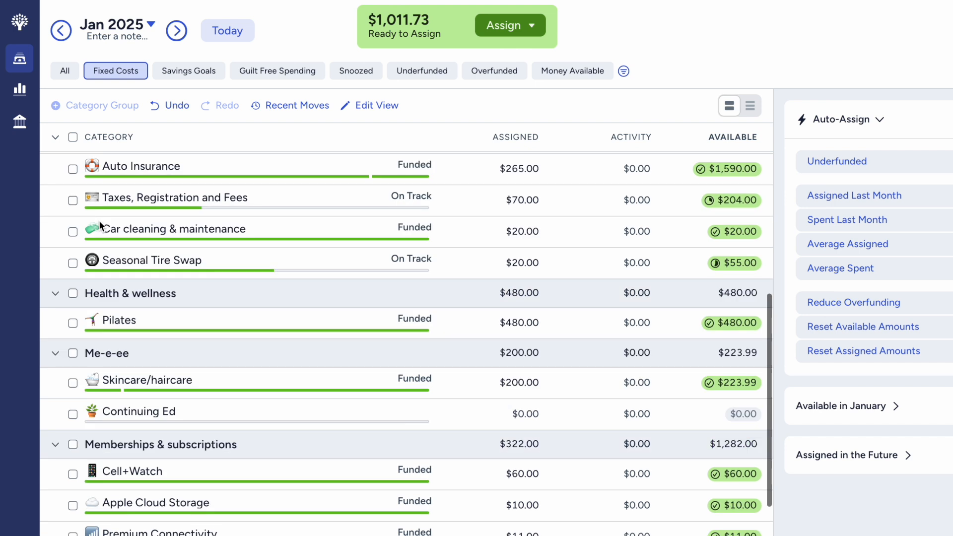
scroll(99, 221, "up", 9)
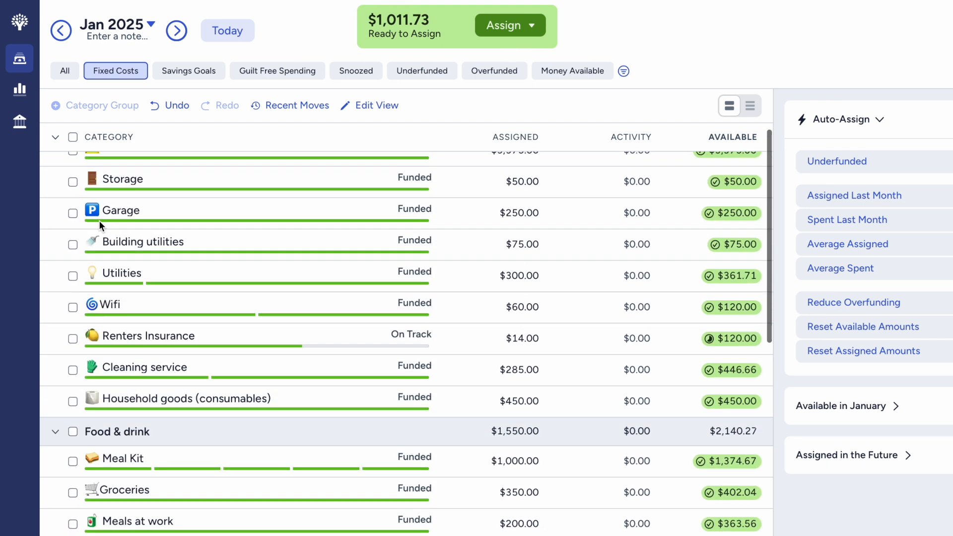
scroll(99, 224, "up", 2)
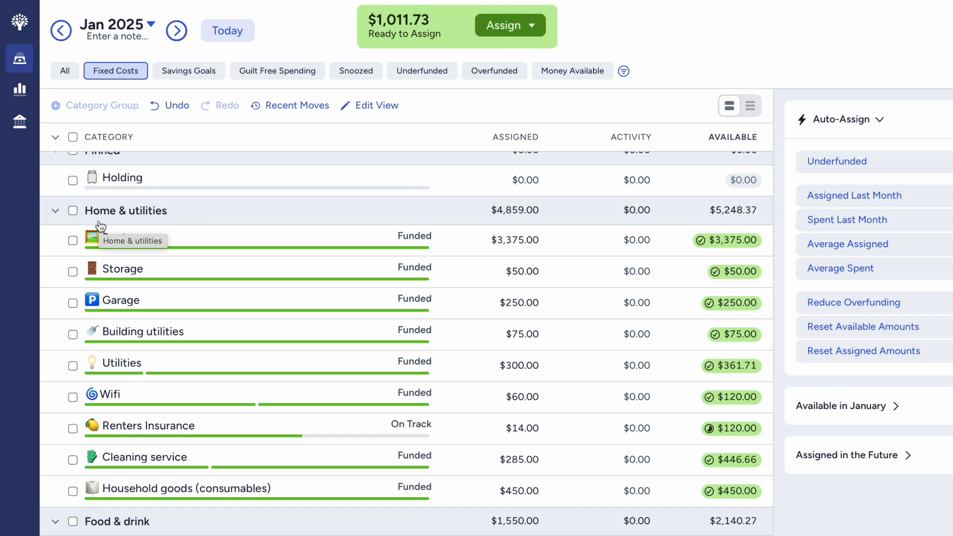
scroll(100, 225, "up", 1)
- Switch to the Savings Goals view, set the Medical Deductible assigned amount to $125, and deselect the category
left_click(169, 69)
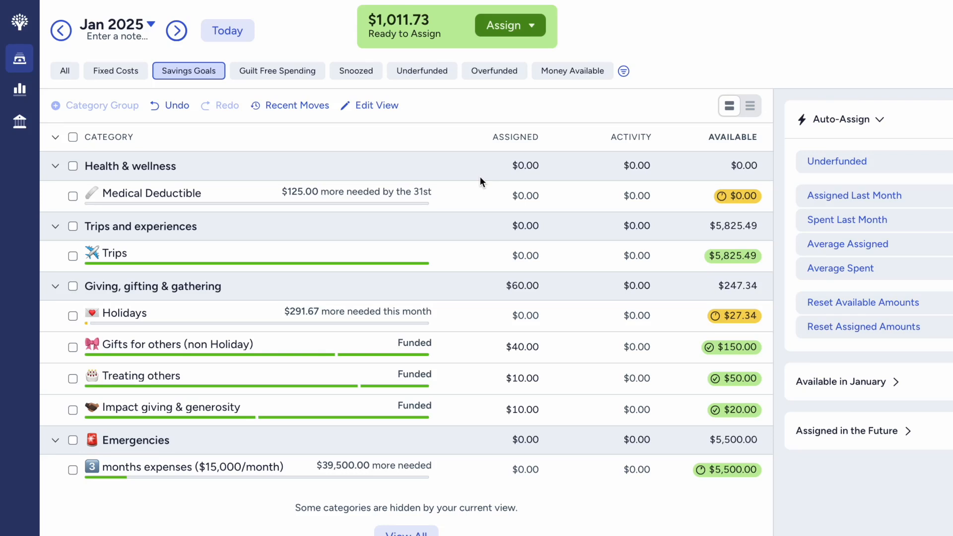
left_click(523, 195)
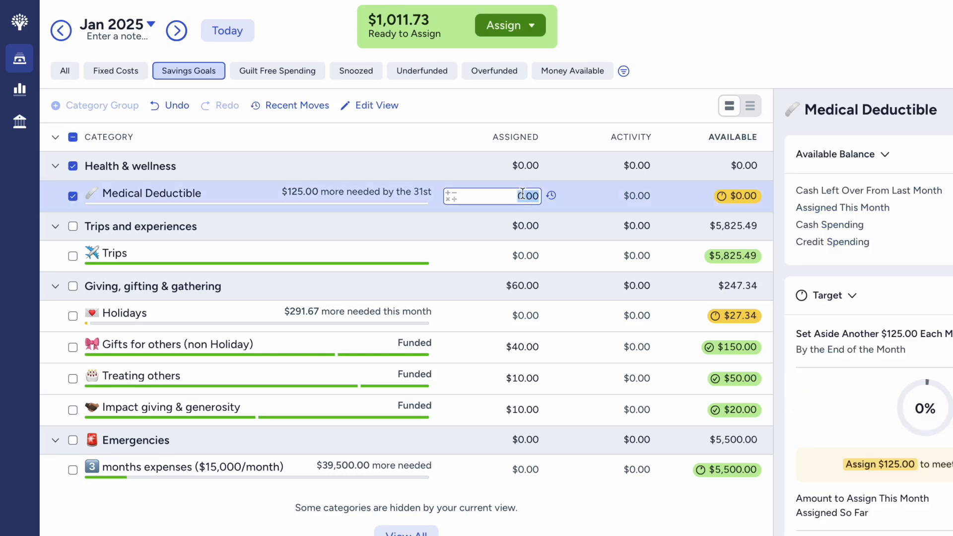
type("125")
key("Return")
left_click(73, 197)
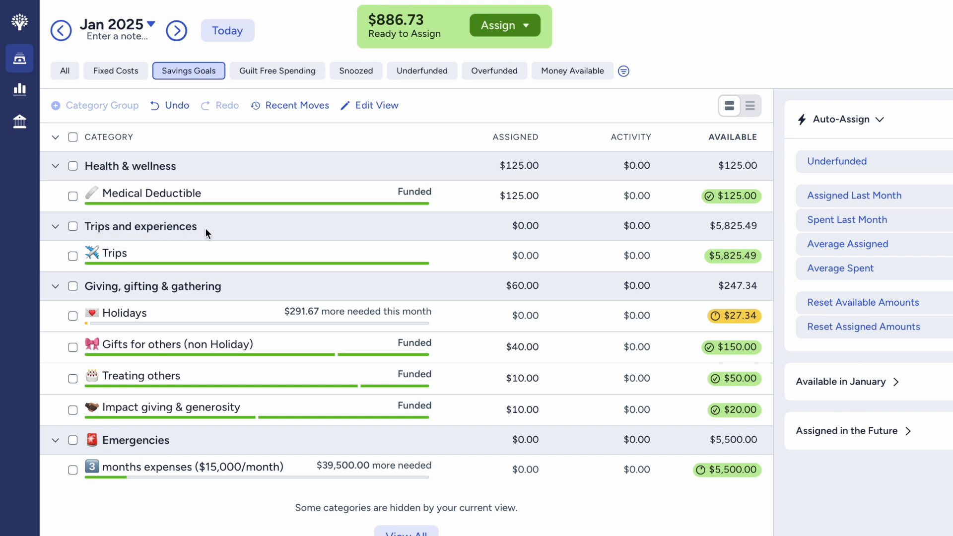
left_click_drag(205, 229, 84, 228)
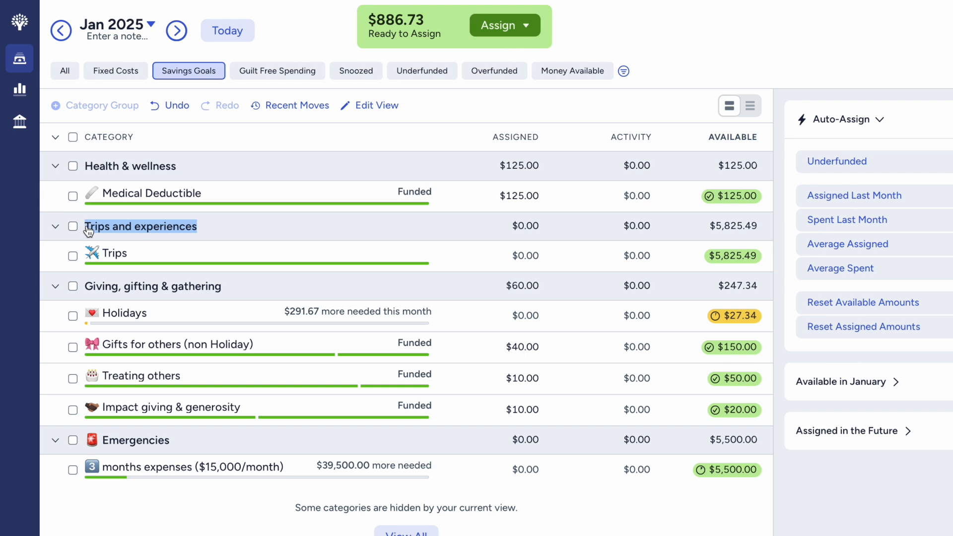
left_click(209, 235)
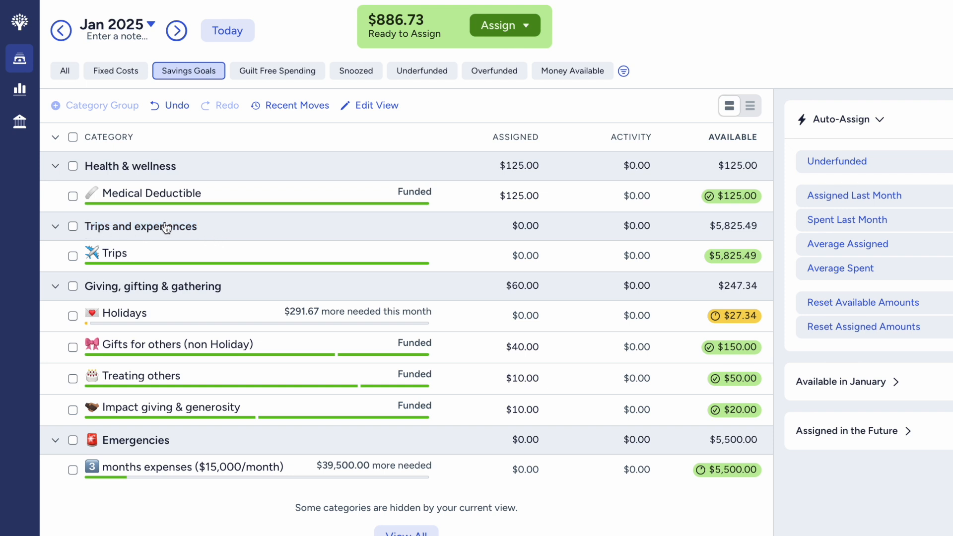
left_click_drag(226, 226, 87, 229)
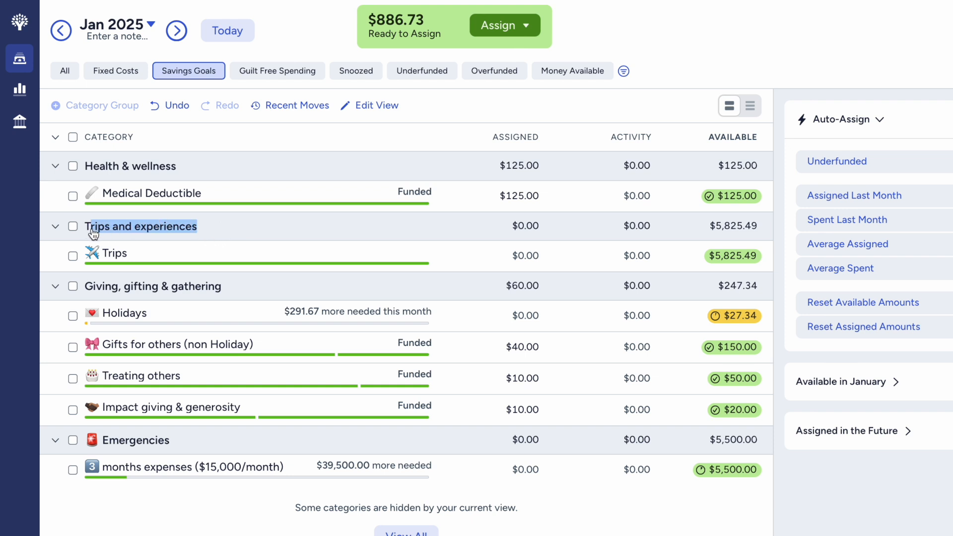
left_click(200, 229)
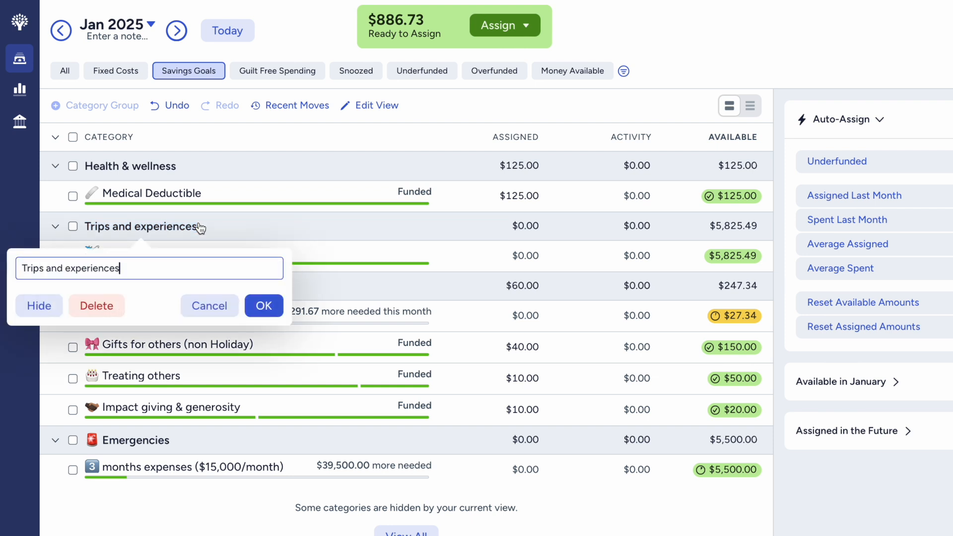
left_click(217, 226)
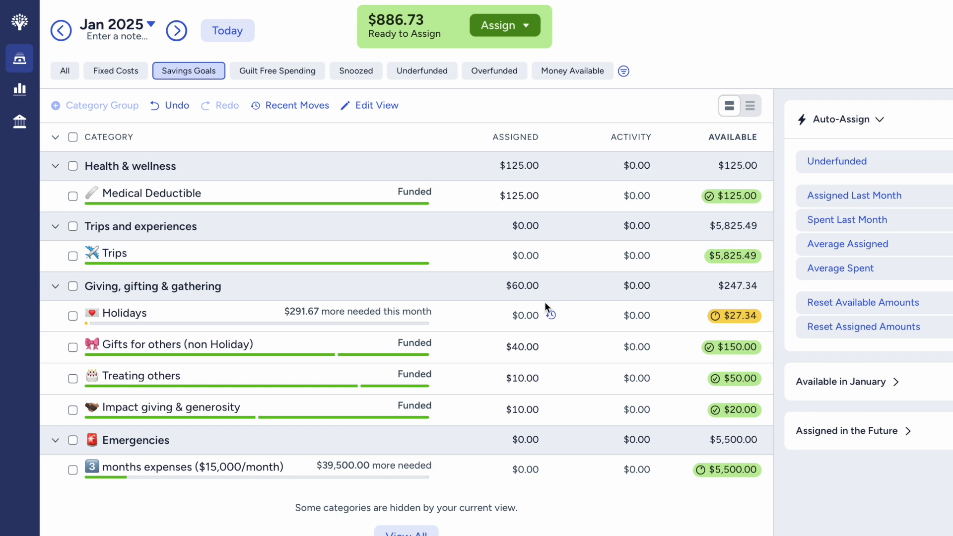
- Fund Holidays with its suggested $291.67, round the assigned amount up to $292, and deselect the category
left_click(519, 316)
left_click(174, 309)
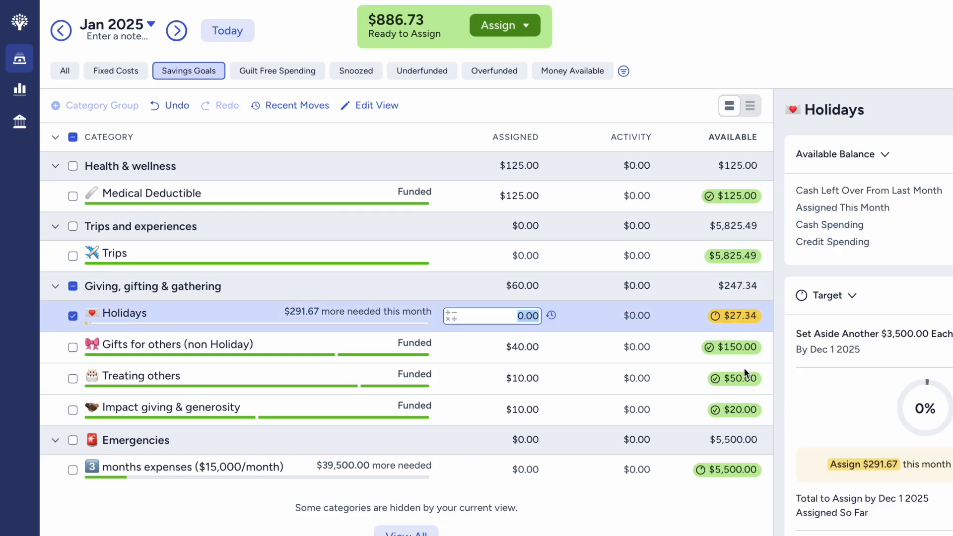
mouse_move(724, 358)
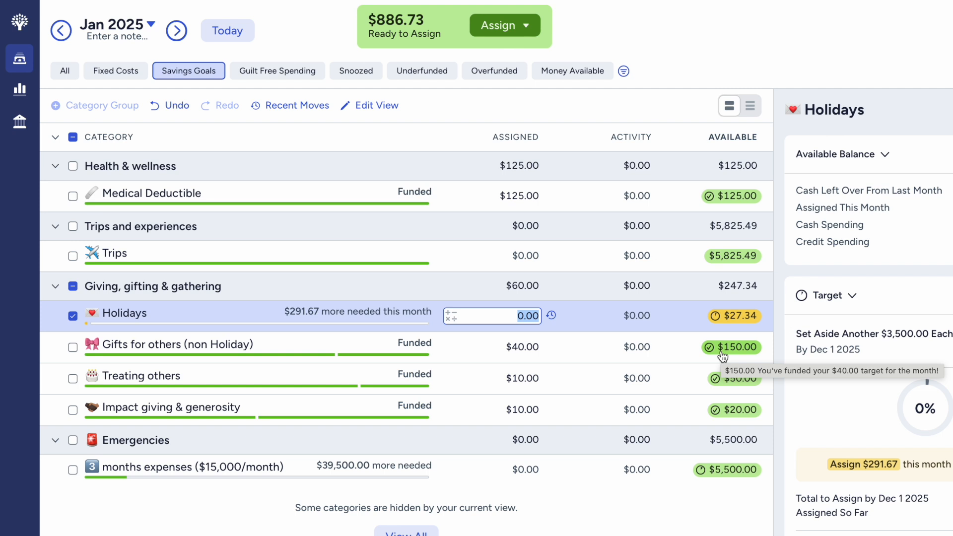
scroll(840, 445, "down", 3)
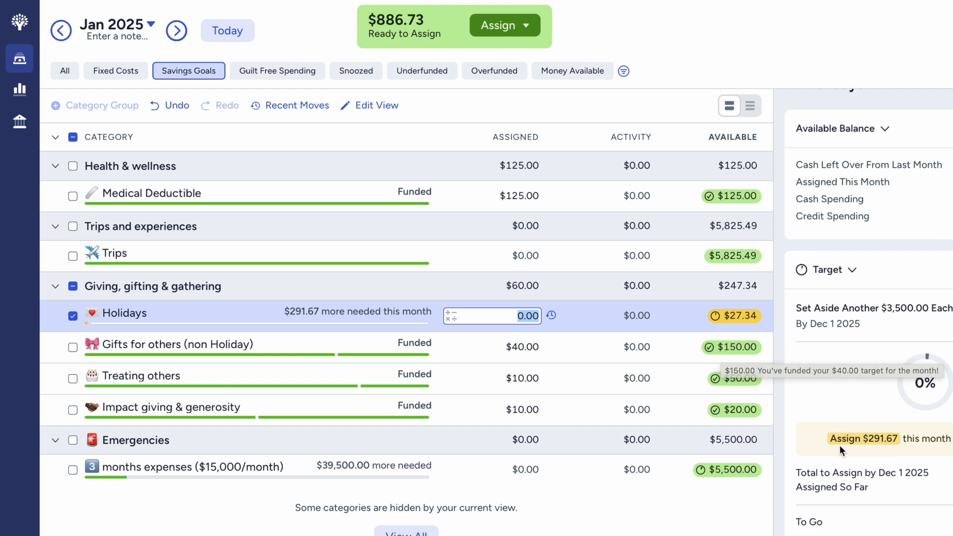
left_click(864, 324)
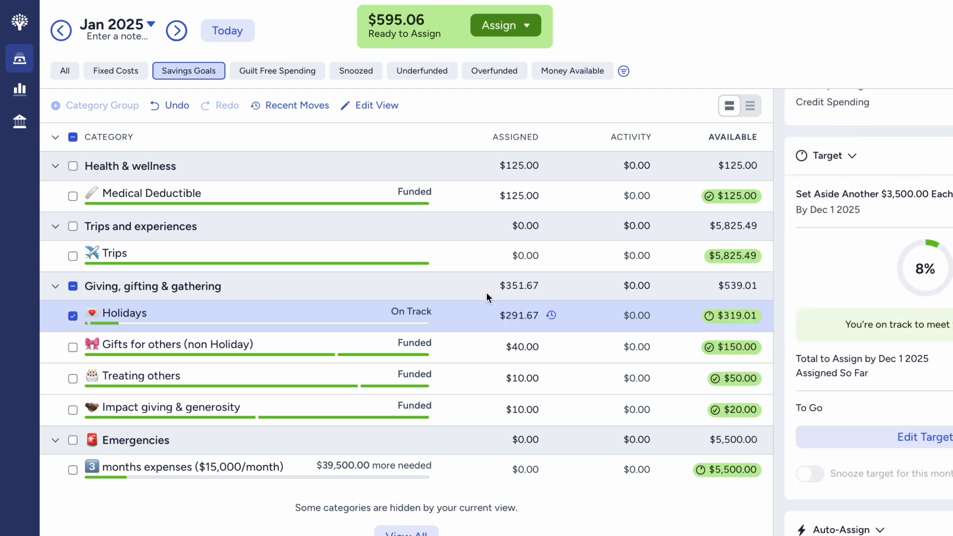
left_click(506, 318)
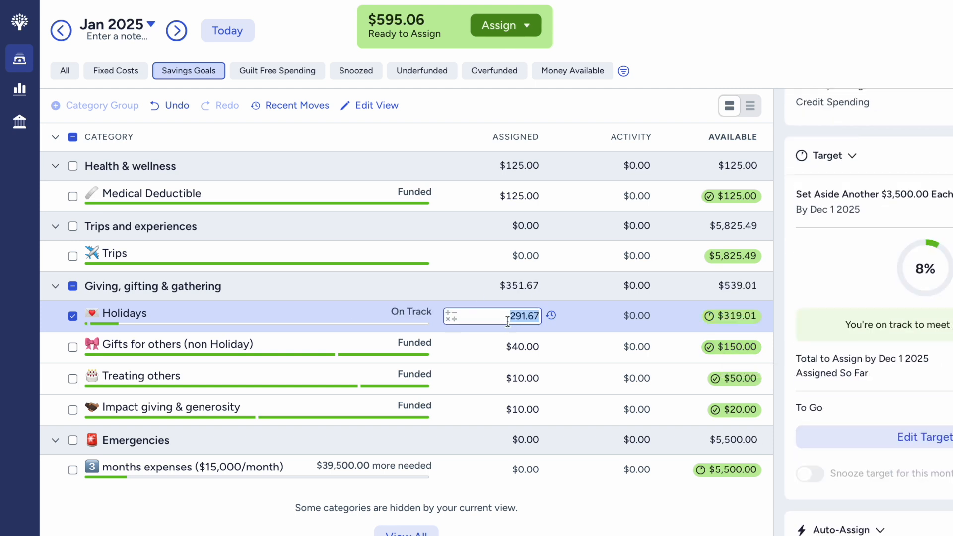
type("292")
key("Return")
left_click(73, 317)
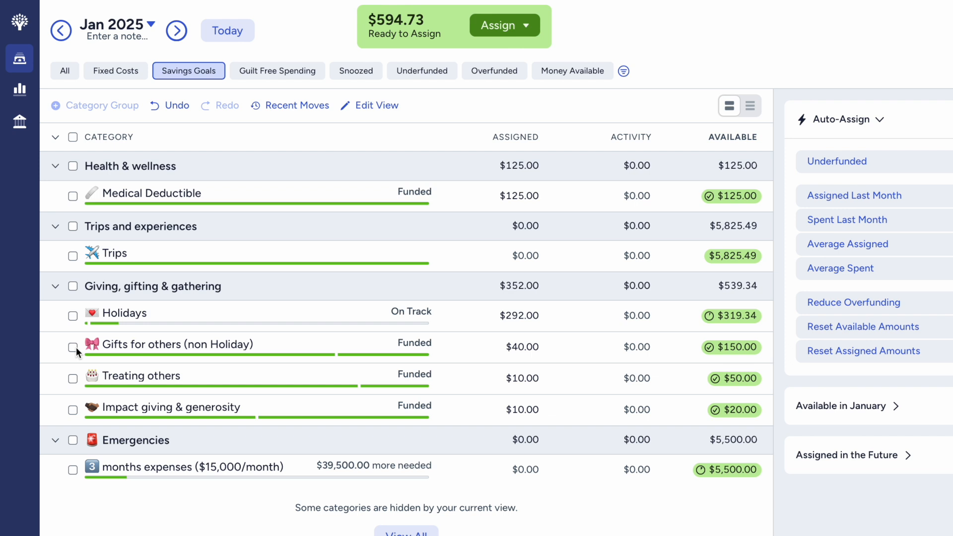
left_click(75, 379)
left_click(75, 379)
left_click_drag(120, 455, 241, 483)
left_click(292, 491)
left_click(242, 513)
left_click(245, 513)
left_click(294, 493)
- In the Guilt Free Spending view, auto-assign the underfunded amounts to Restaurants and Coffee together, and deselect both categories
left_click(296, 75)
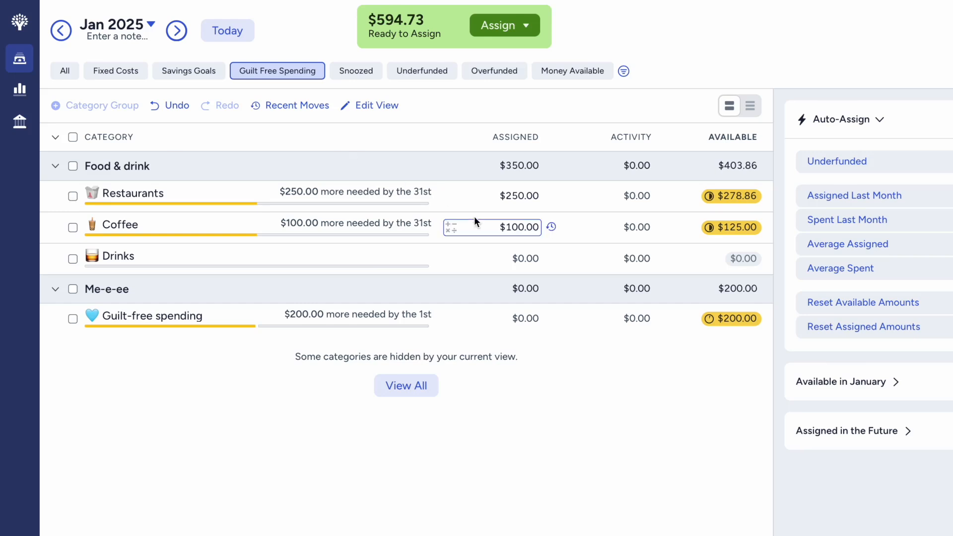
left_click(72, 197)
left_click(72, 227)
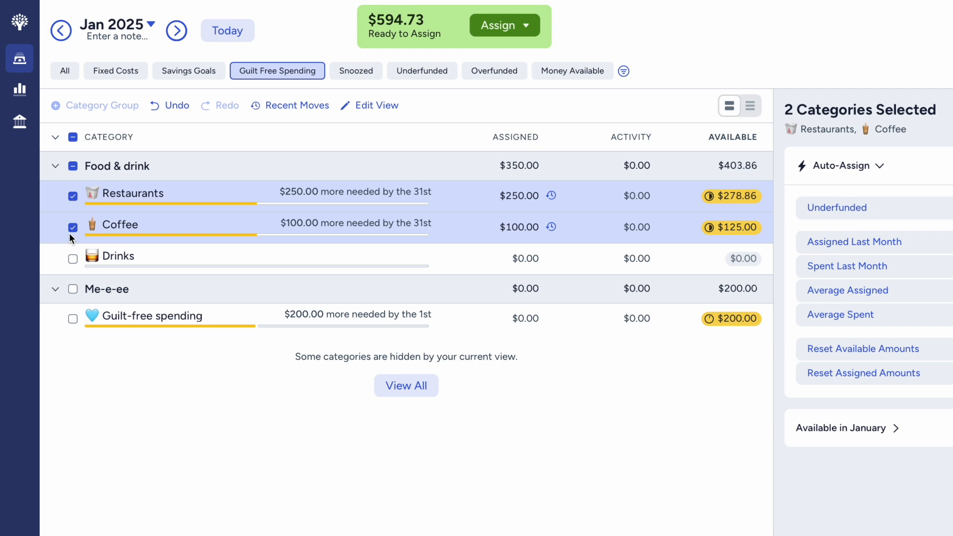
left_click(894, 207)
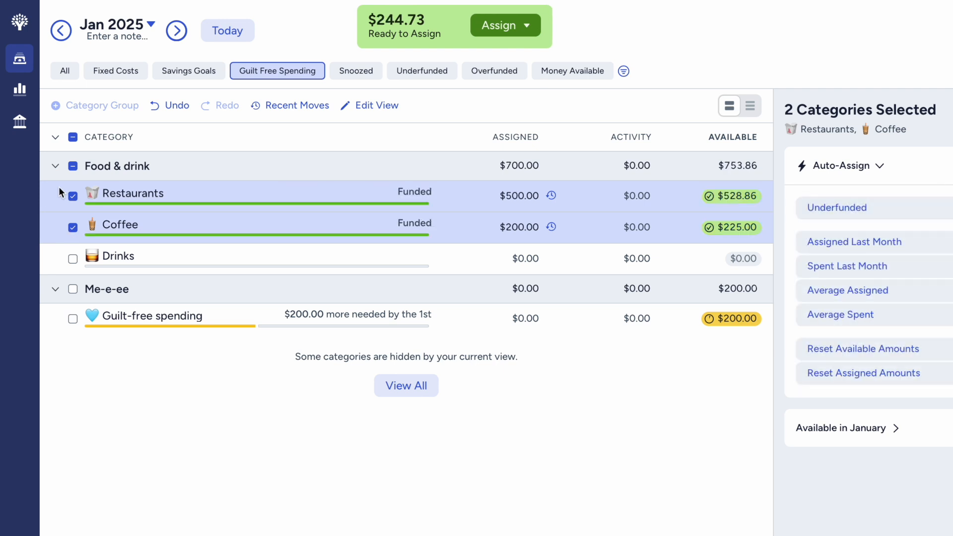
left_click(72, 167)
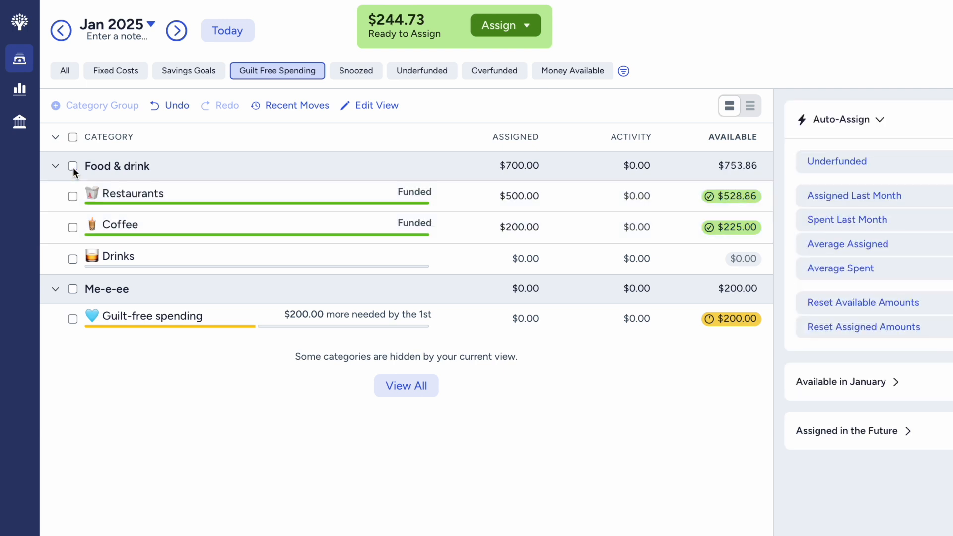
- Remove the Drinks category from the Guilt Free Spending custom view and save the view
left_click(354, 261)
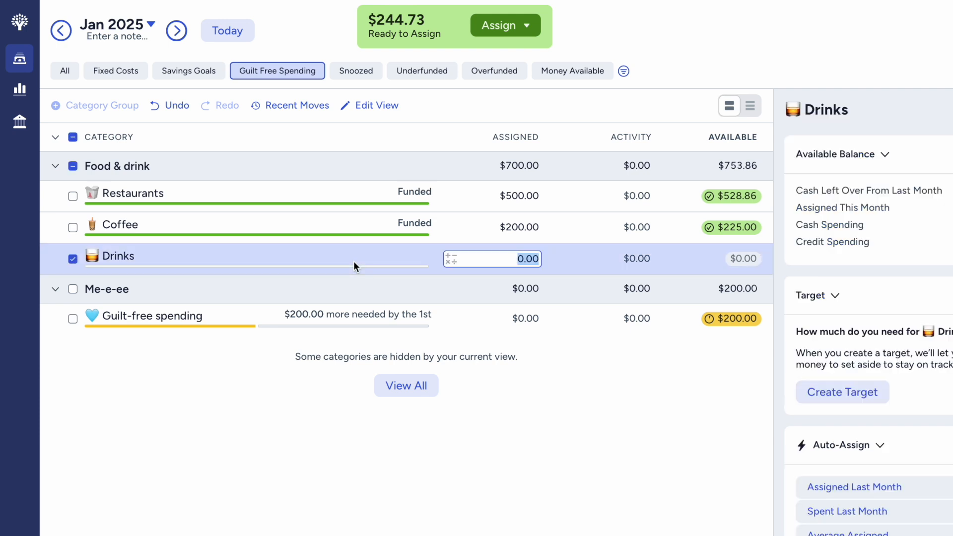
left_click(71, 259)
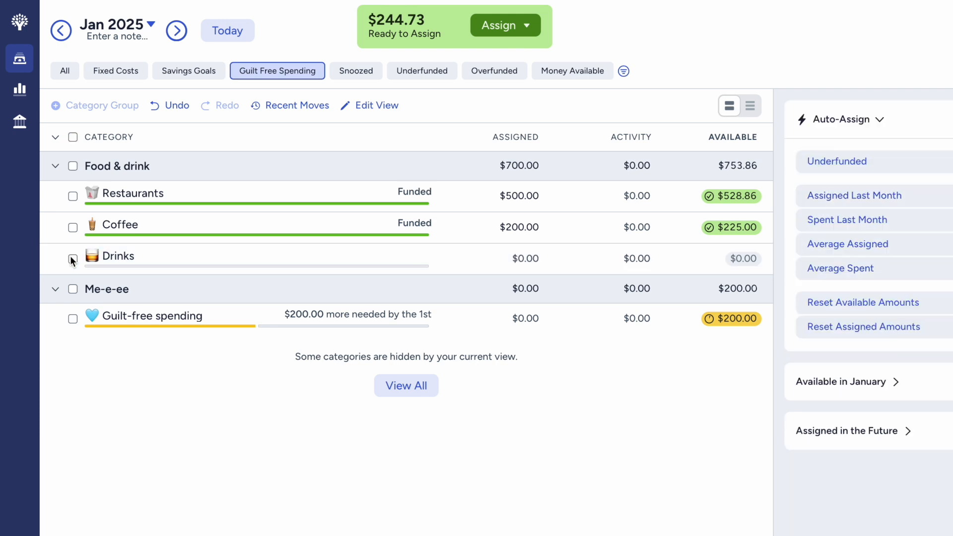
left_click(392, 106)
scroll(476, 397, "down", 6)
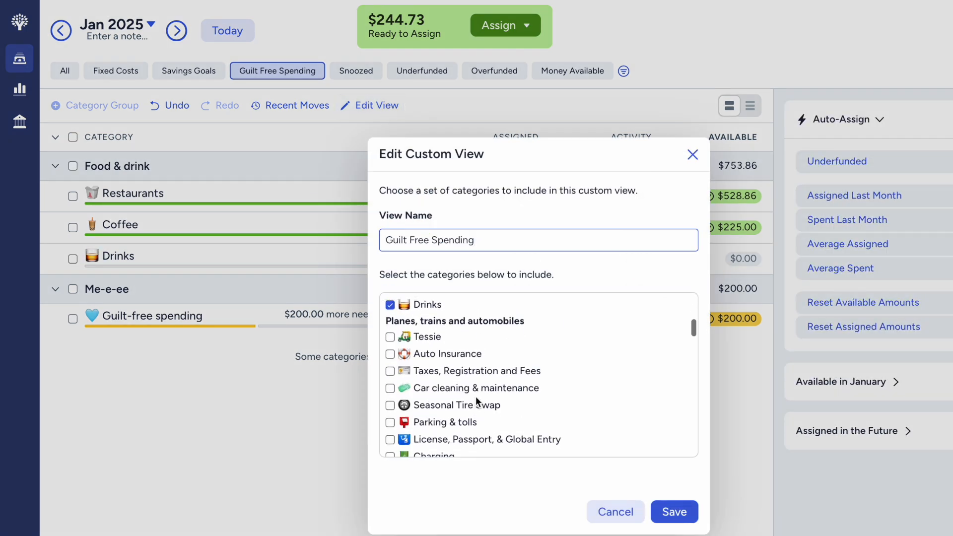
left_click(391, 314)
left_click(674, 512)
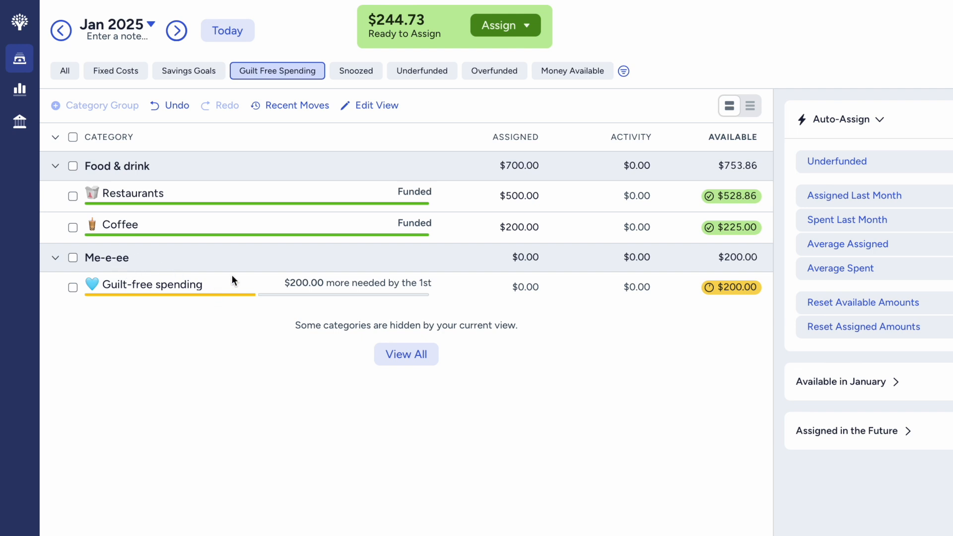
- Set the Guilt-free spending assigned amount under Me-e-ee to $200 and deselect the category
left_click(519, 283)
type("200")
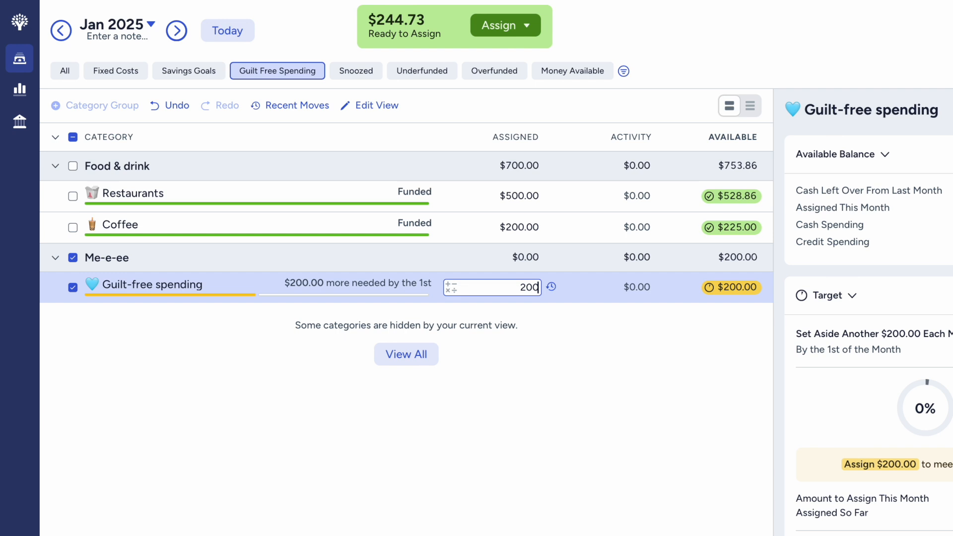
key("Return")
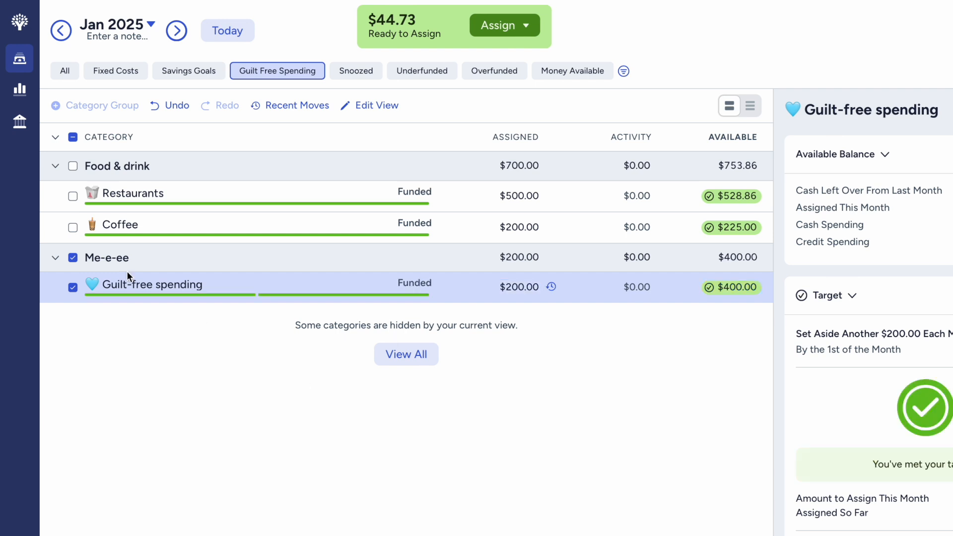
left_click(73, 287)
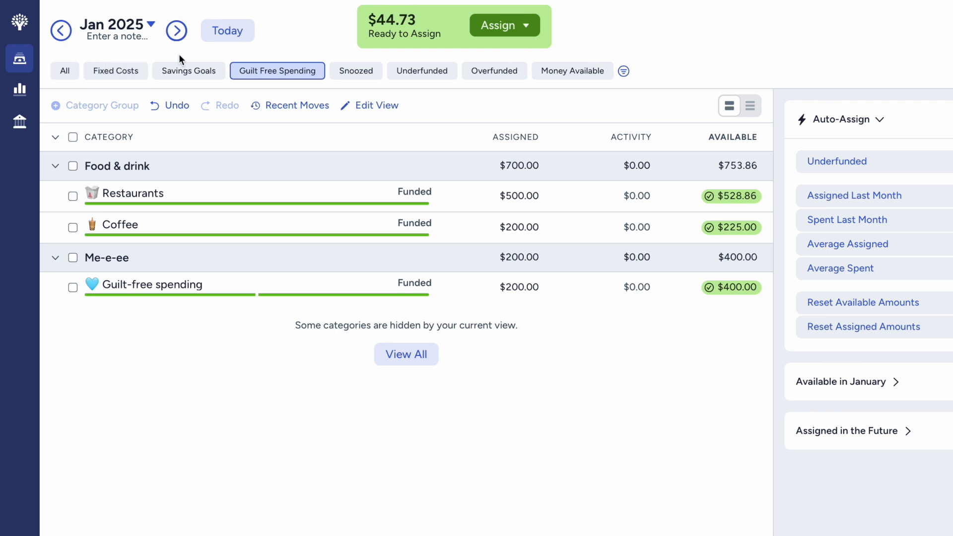
- Review the funding status of the categories in the Savings Goals and Fixed Costs views
left_click(221, 69)
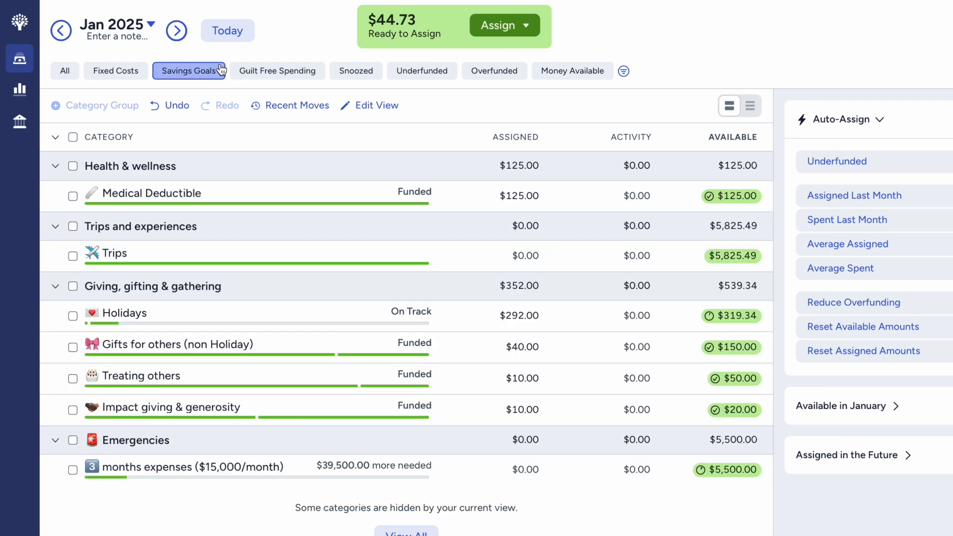
left_click(124, 75)
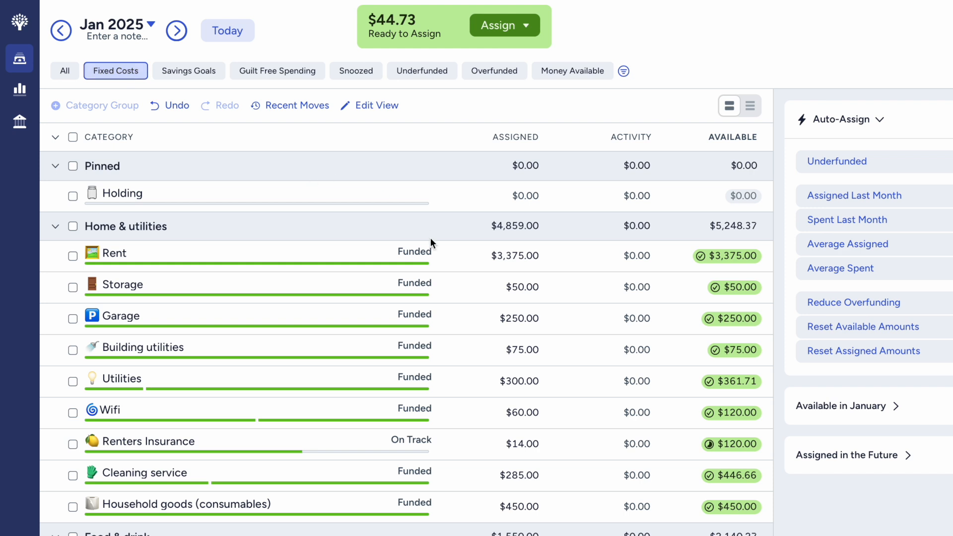
scroll(478, 245, "down", 10)
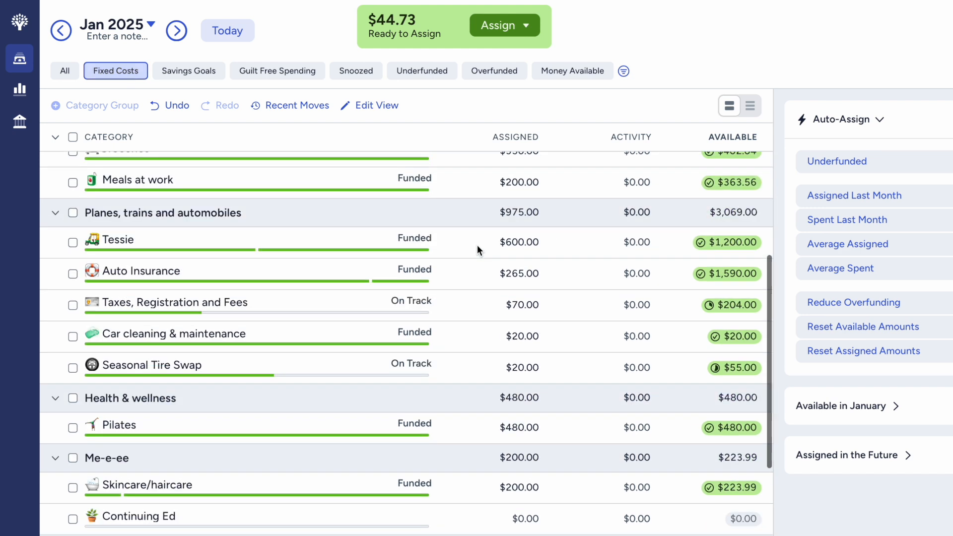
scroll(477, 245, "down", 2)
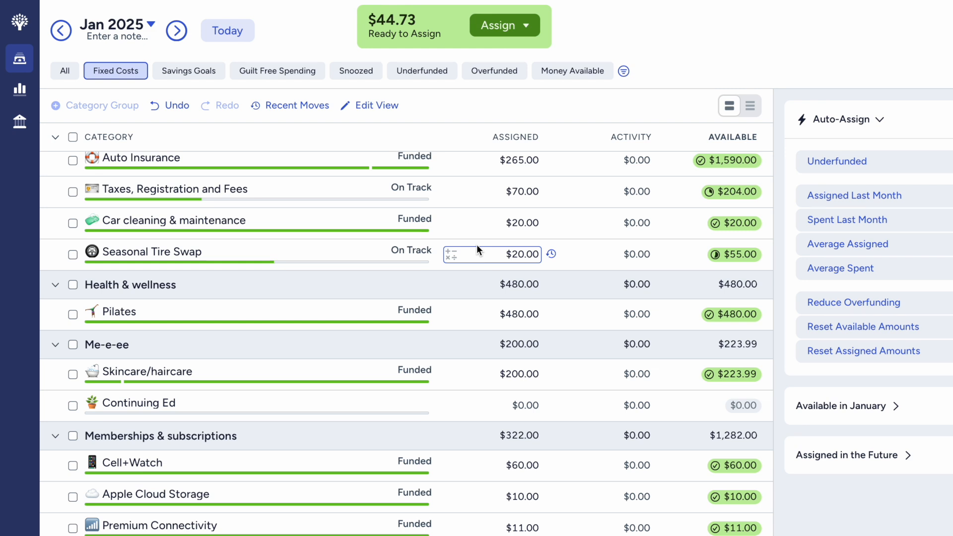
scroll(477, 245, "down", 5)
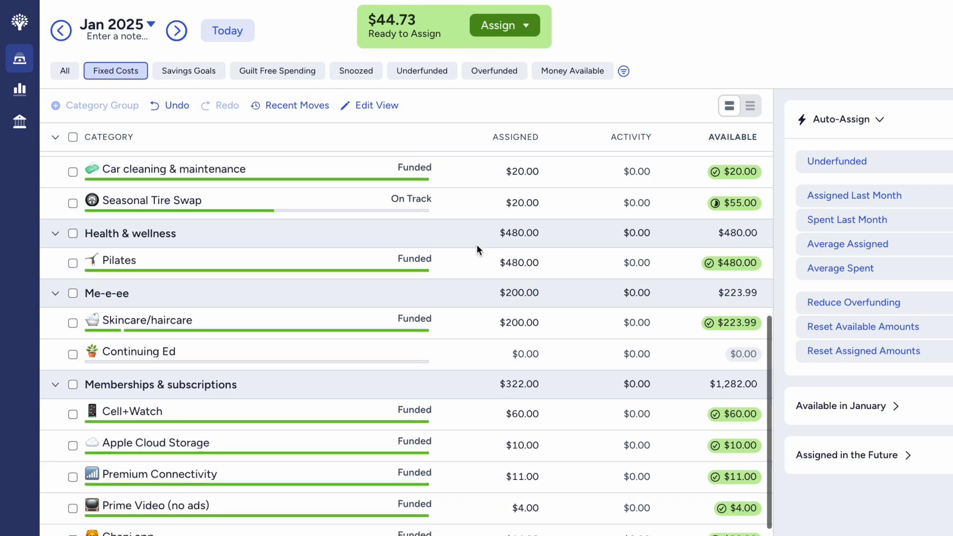
scroll(477, 248, "down", 3)
scroll(477, 248, "up", 10)
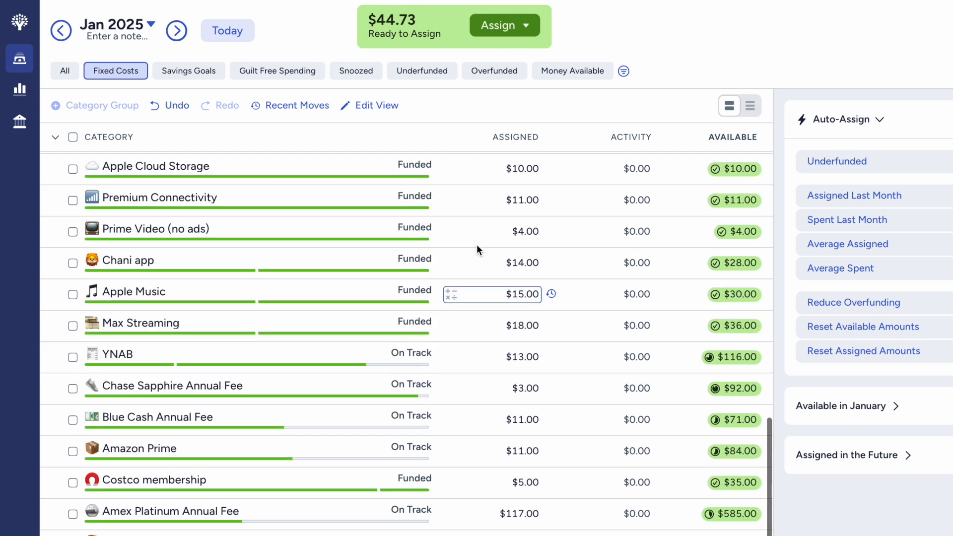
scroll(477, 248, "up", 4)
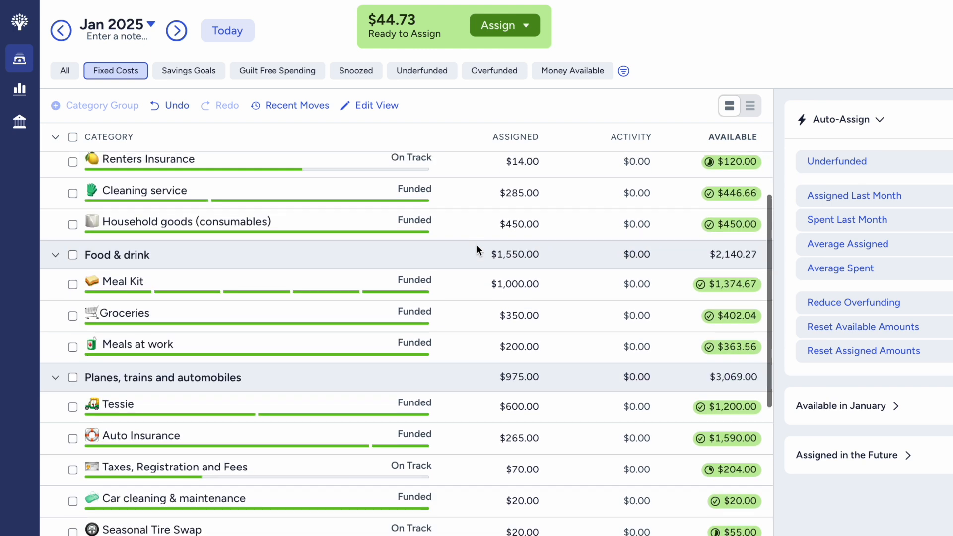
scroll(477, 245, "down", 3)
scroll(477, 245, "up", 10)
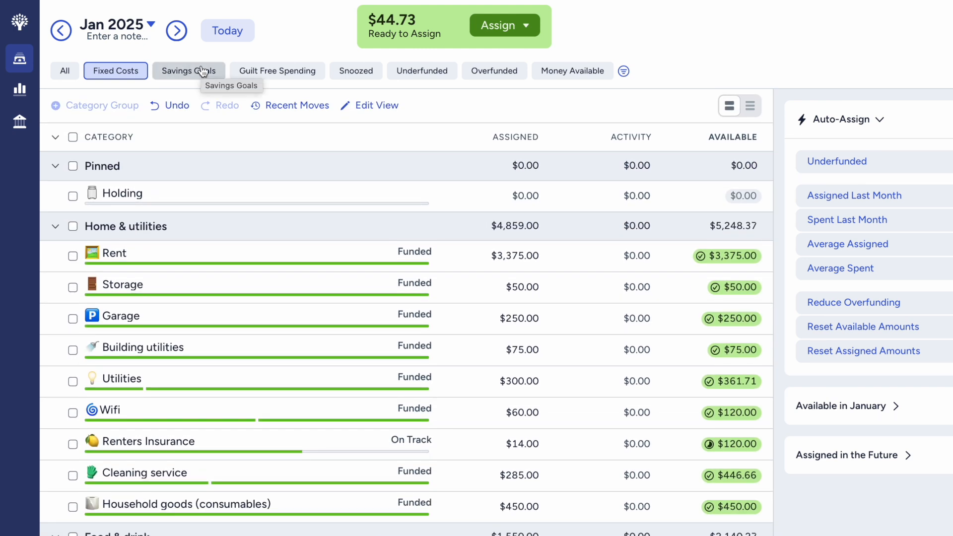
- Check the 3 months expenses category's target in the Savings Goals view and deselect it without assigning money
left_click(202, 70)
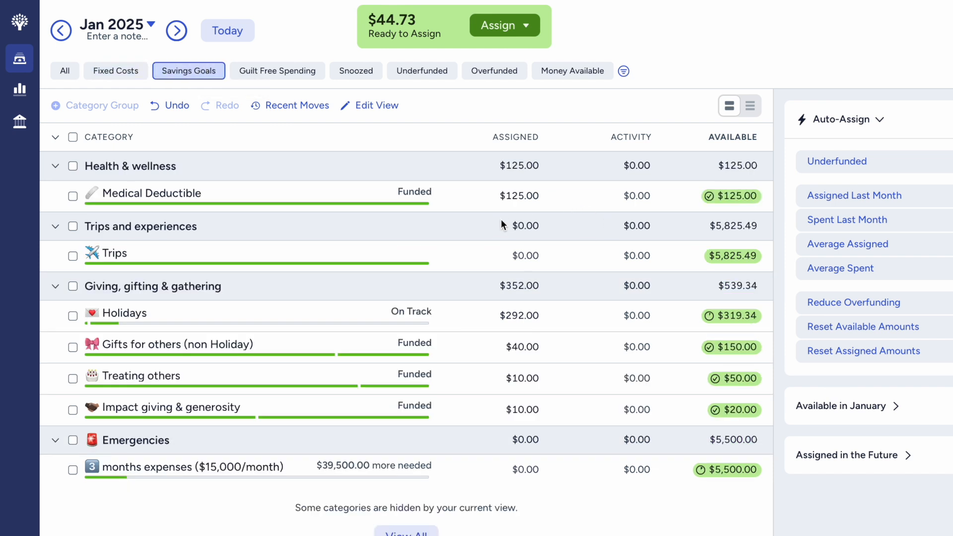
left_click(521, 472)
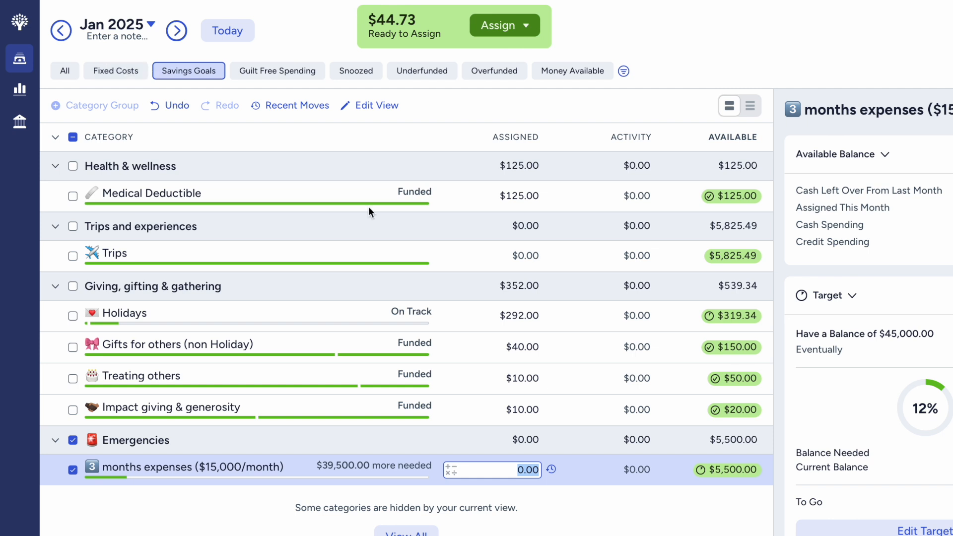
left_click(73, 471)
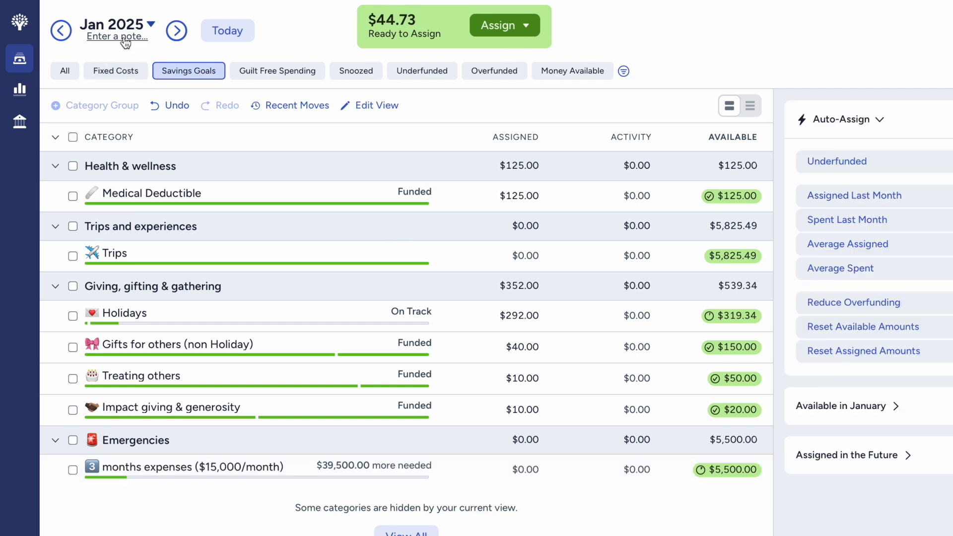
- In the Fixed Costs view, reset the Taxes, Registration and Fees assigned amount to $0 and reassign $67 to it
left_click(115, 71)
left_click(530, 321)
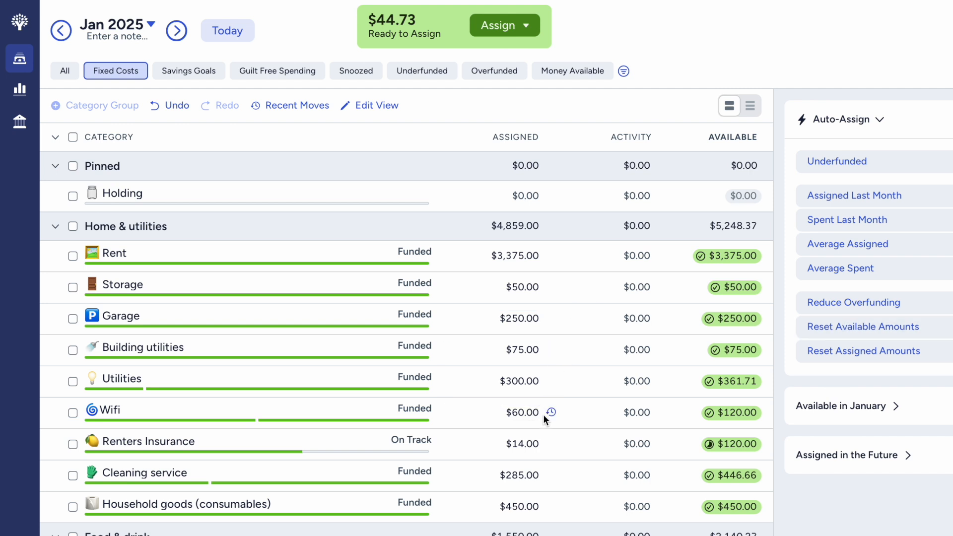
scroll(543, 415, "down", 1)
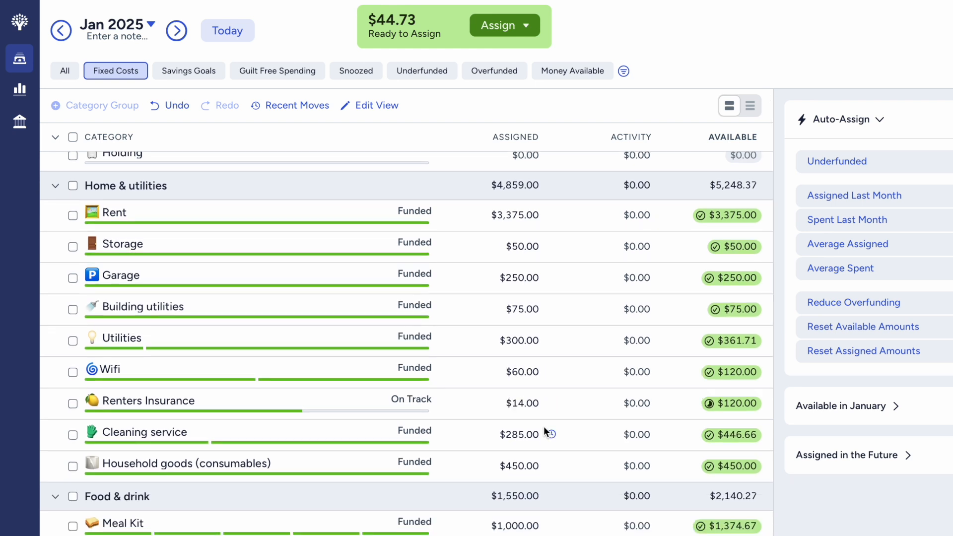
scroll(545, 346, "down", 4)
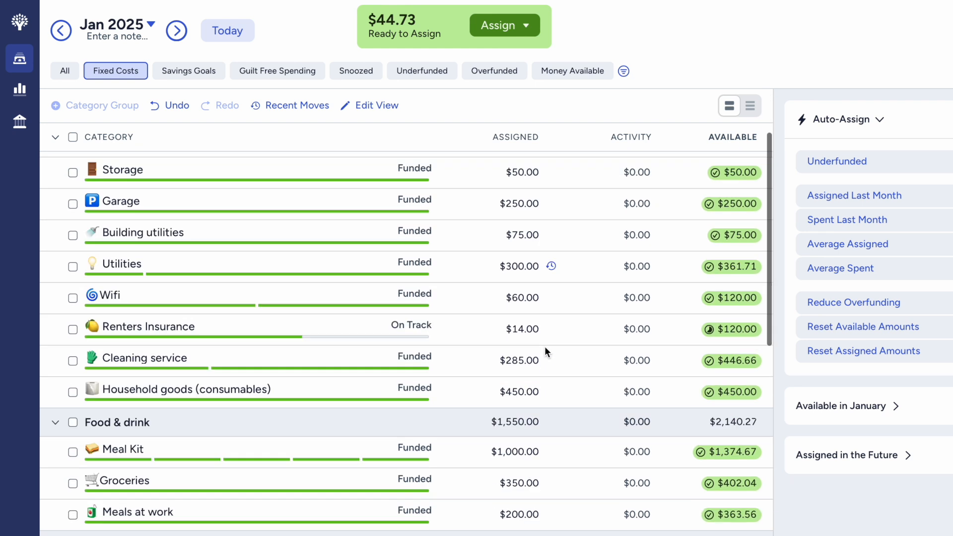
scroll(555, 409, "down", 2)
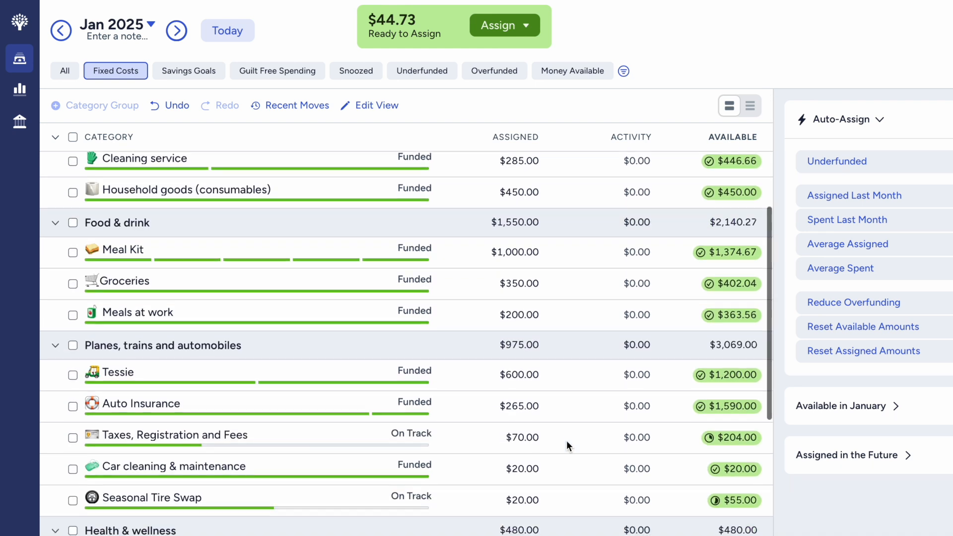
left_click(516, 435)
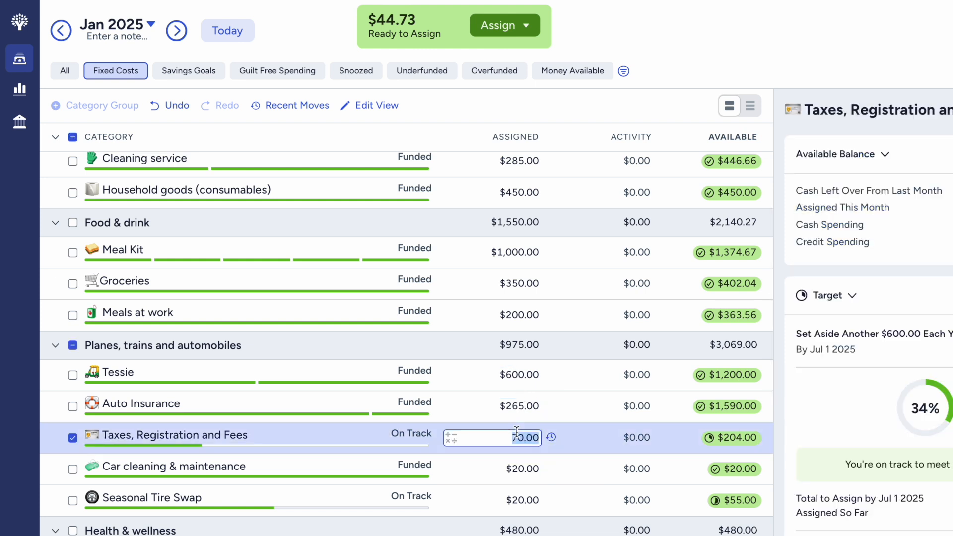
type("0")
key("Return")
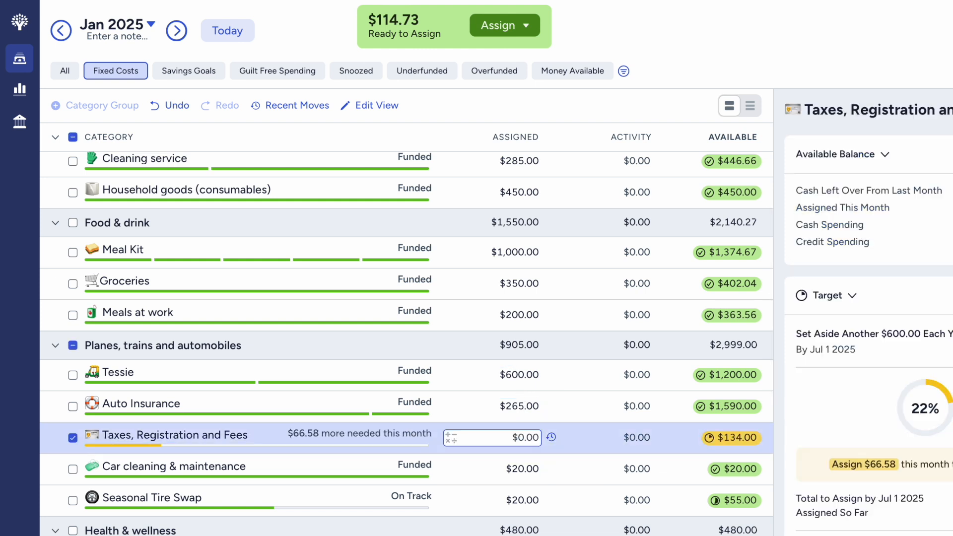
left_click(524, 438)
type("67")
key("Return")
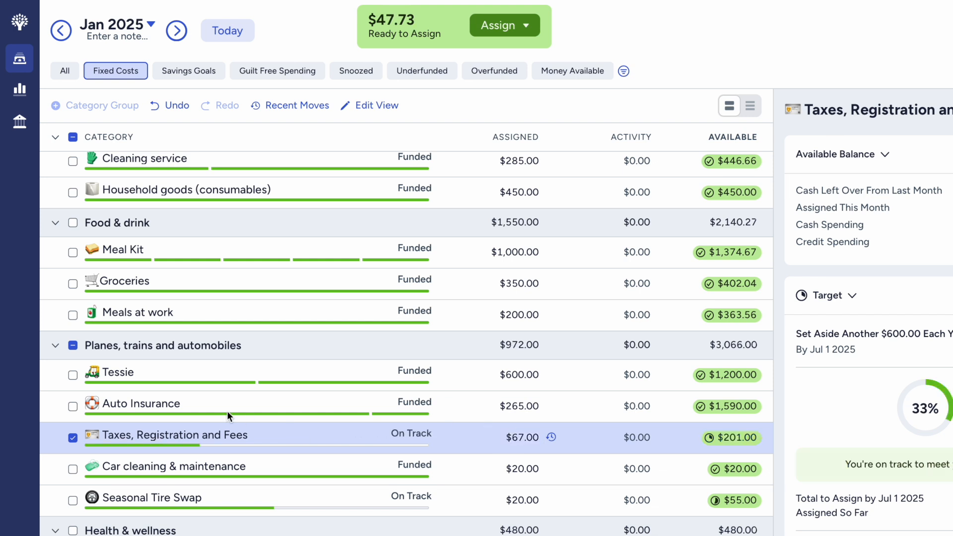
- In the Savings Goals view, assign $45 to the 3 months expenses category under Emergencies and deselect it
left_click(68, 433)
scroll(149, 219, "up", 5)
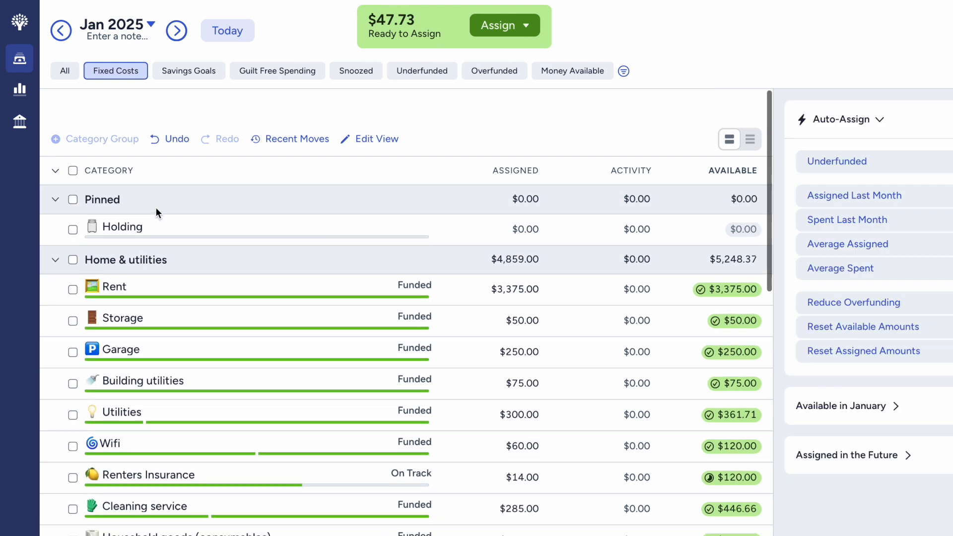
left_click(178, 69)
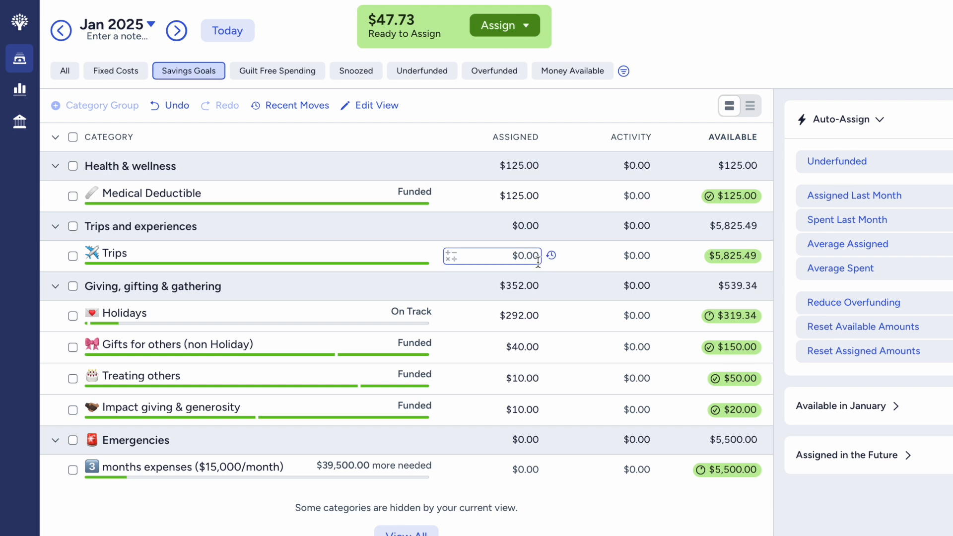
left_click(532, 469)
type("45")
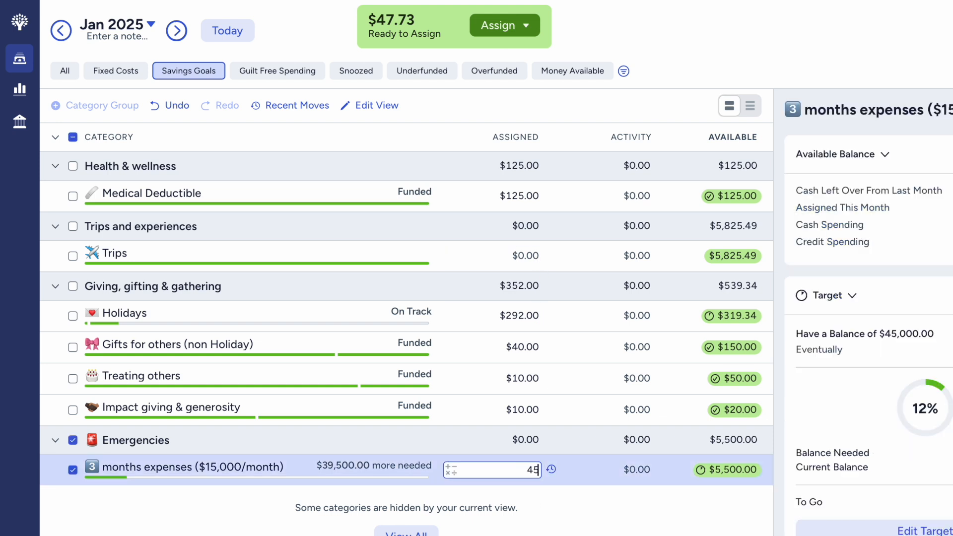
key("Return")
left_click(71, 469)
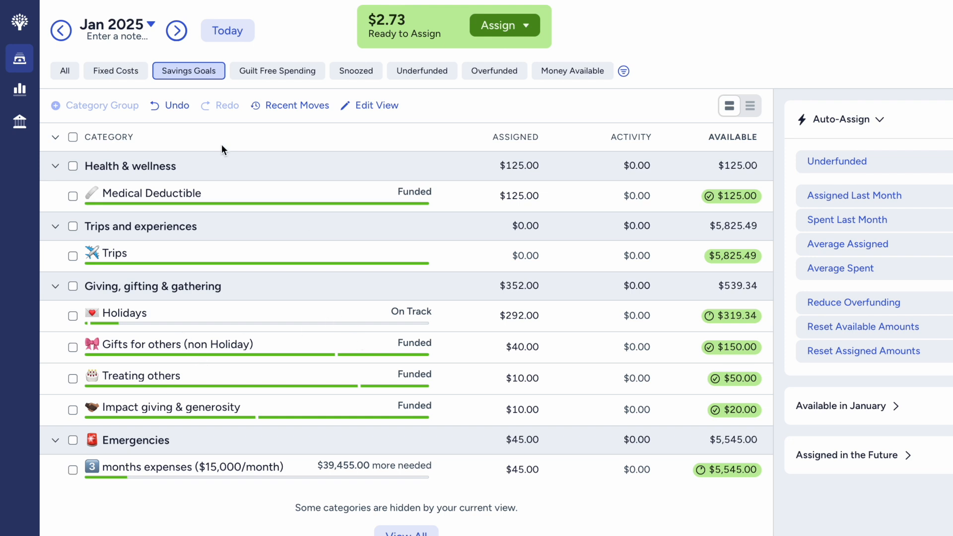
- In the Fixed Costs view, assign the remaining $2.73 to the Holding category under Pinned and deselect it
left_click(116, 71)
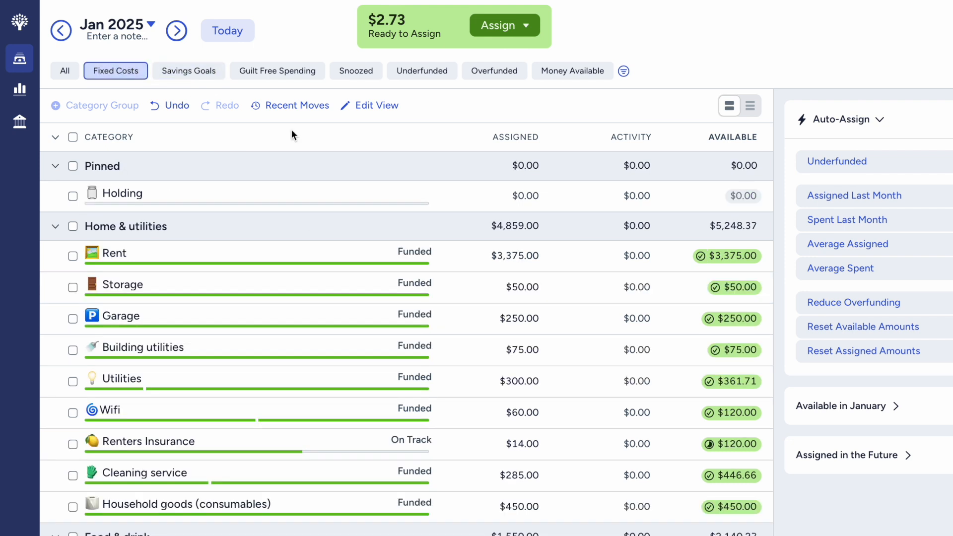
left_click(507, 201)
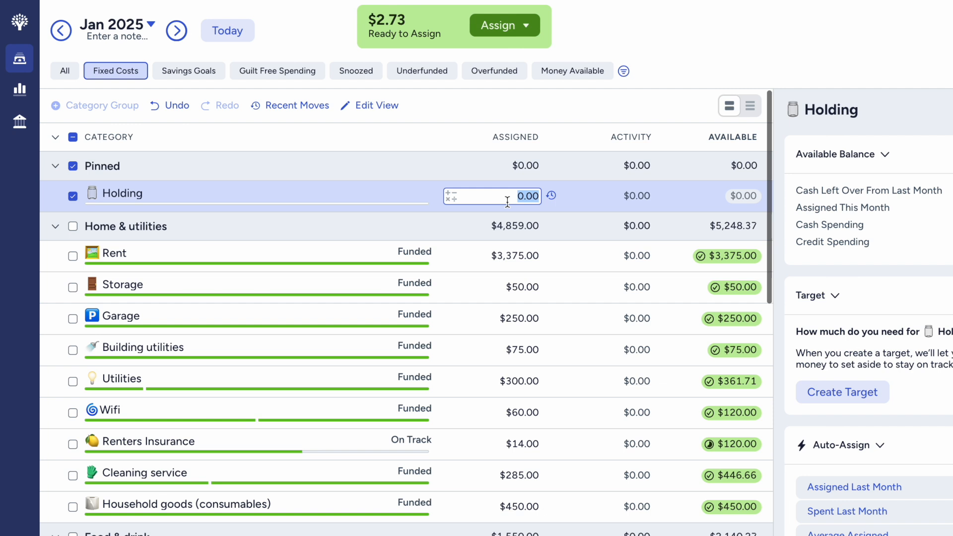
key("BackSpace")
type("2.73")
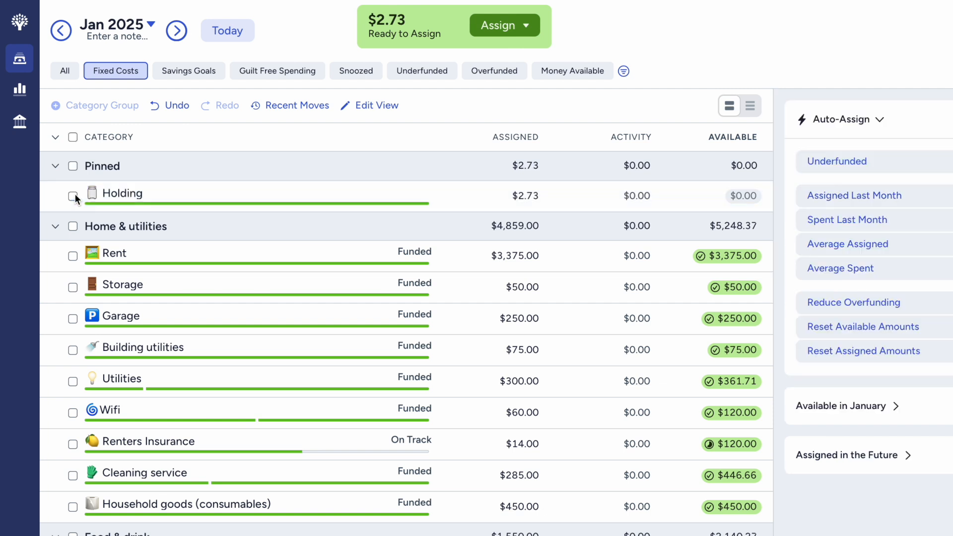
left_click(76, 193)
- Review the assigned amounts and funding status of the categories in the Fixed Costs view and the full budget
scroll(331, 215, "down", 2)
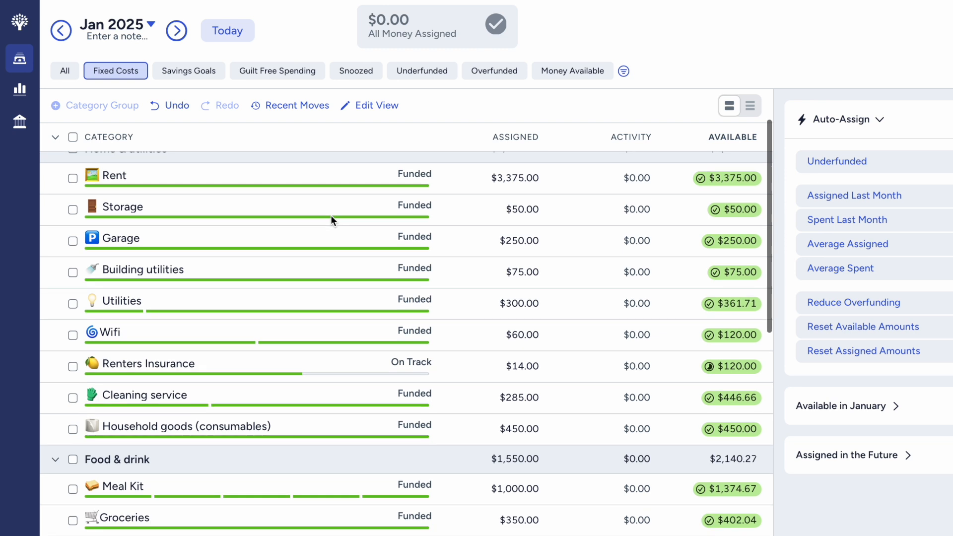
scroll(331, 216, "down", 10)
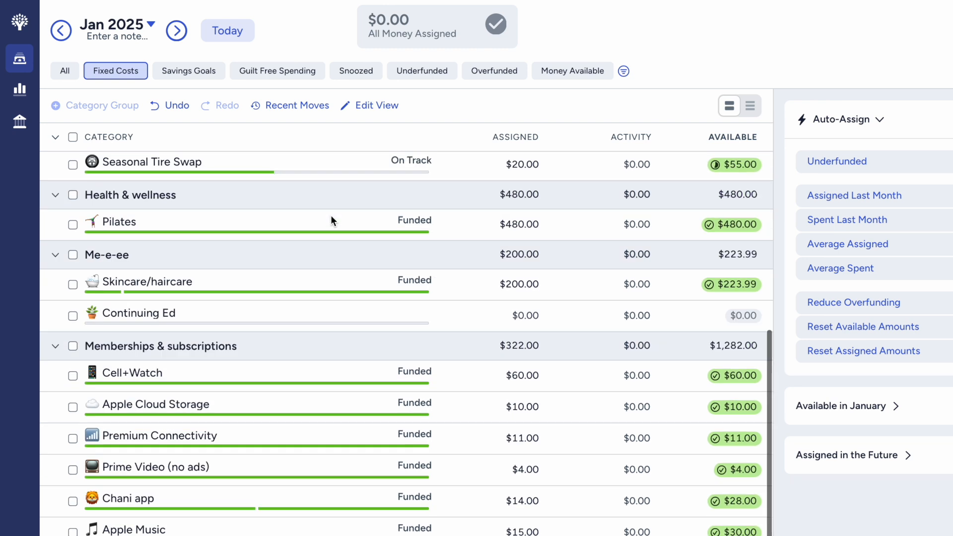
scroll(332, 215, "up", 12)
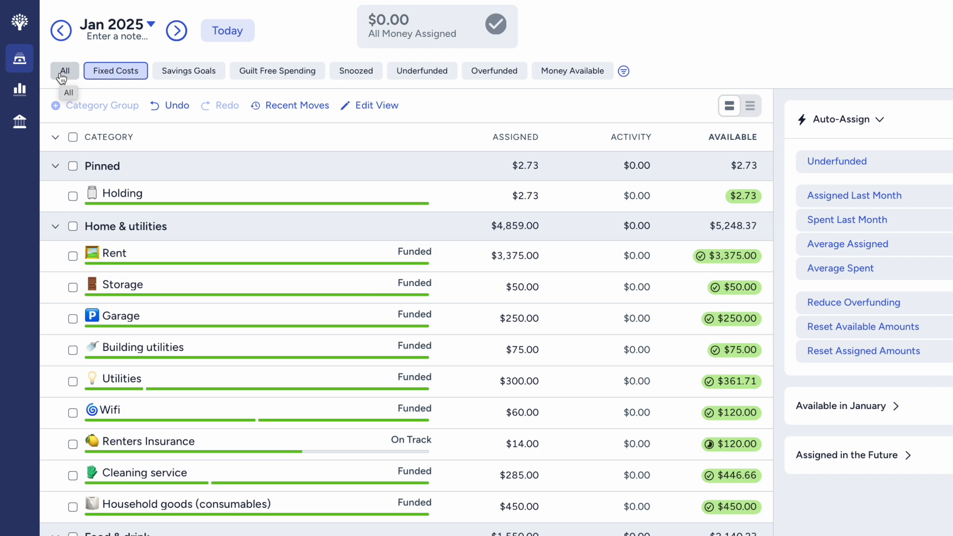
left_click(62, 77)
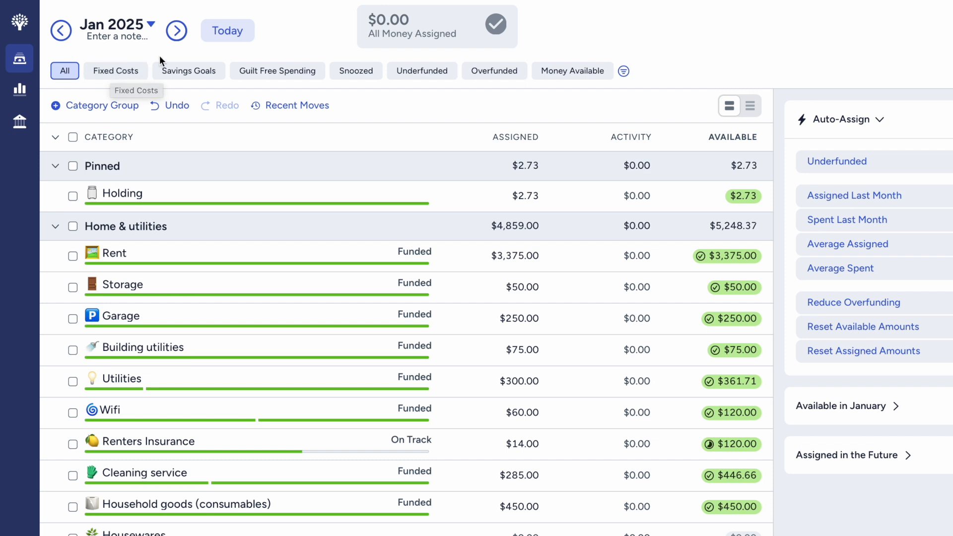
scroll(251, 144, "down", 6)
scroll(250, 142, "down", 15)
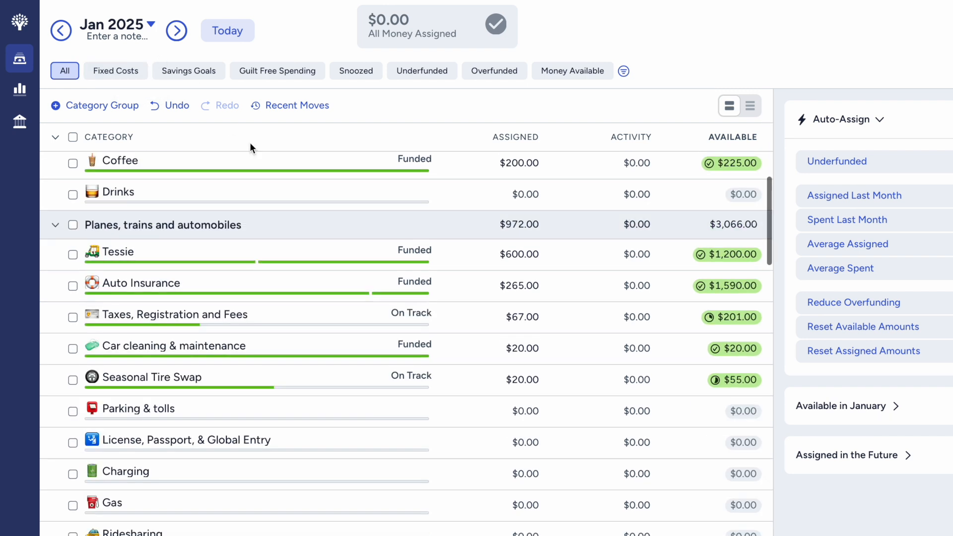
scroll(250, 142, "up", 20)
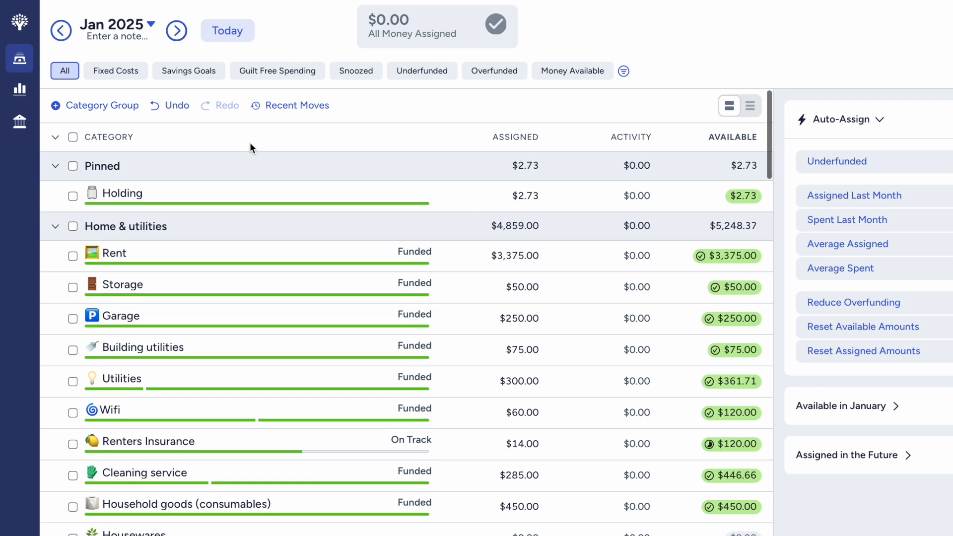